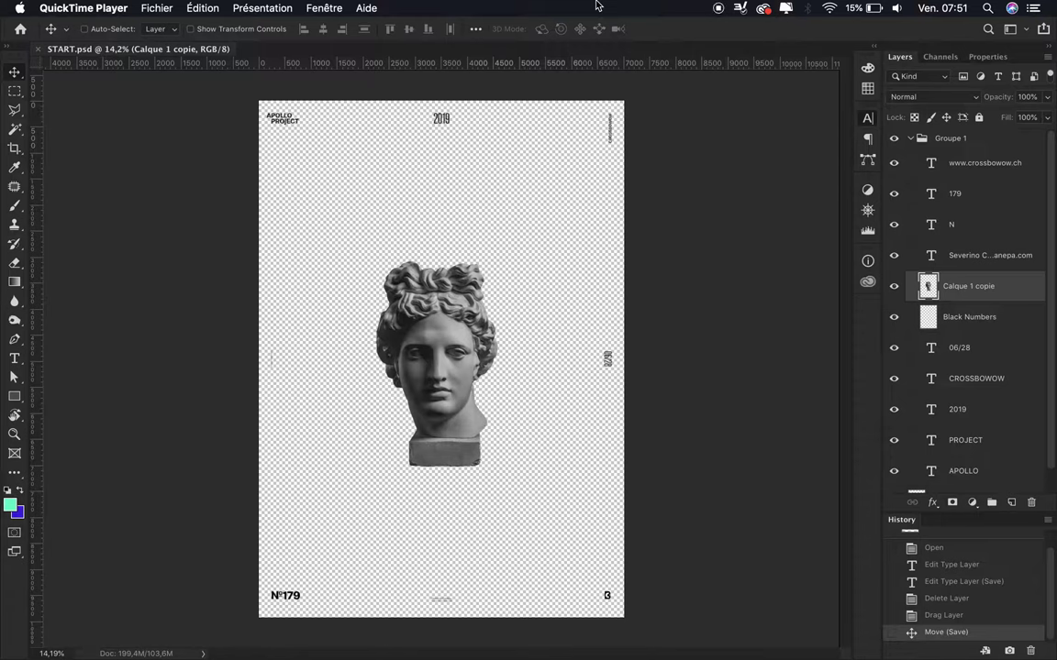
Liquify the sculpted head into a large, round swirling chrome vortex with Forward Warp strokes.
key(super+shift+x)
mouse_move(441, 303)
mouse_down()
mouse_move(520, 305)
mouse_move(321, 151)
mouse_move(486, 372)
mouse_move(332, 442)
mouse_up()
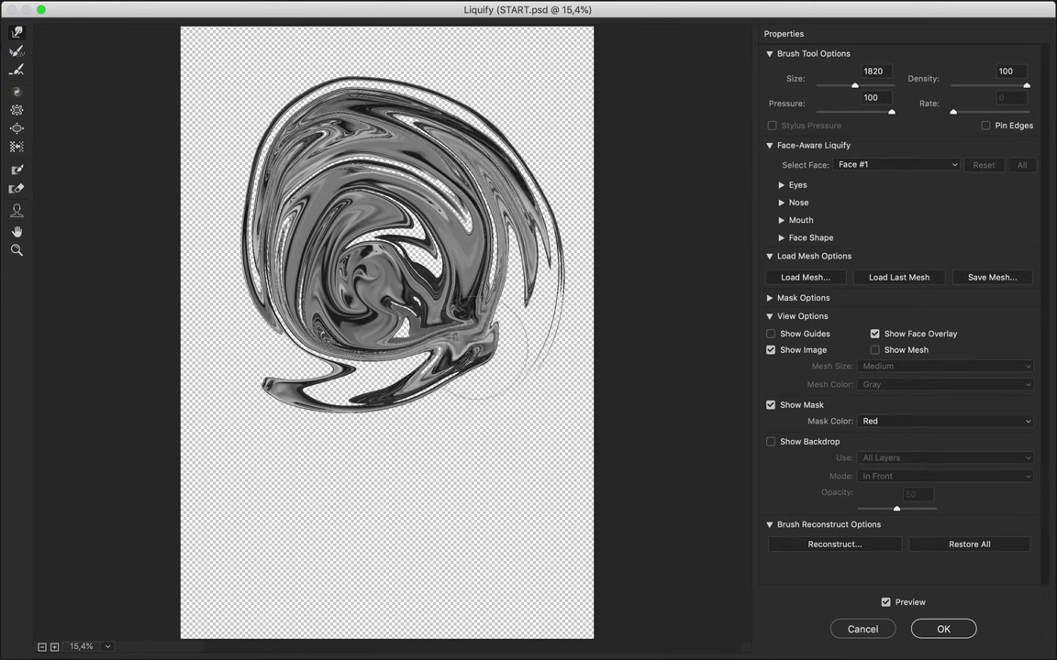
key(ctrl+alt+z)
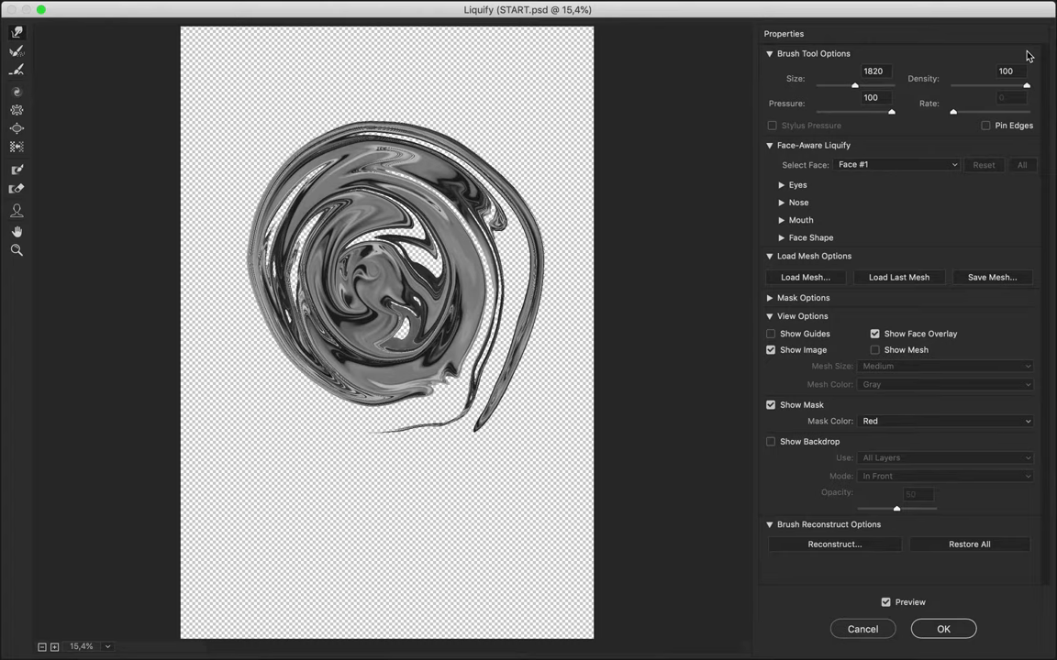
mouse_move(422, 293)
mouse_down()
mouse_move(376, 275)
mouse_move(376, 285)
mouse_up()
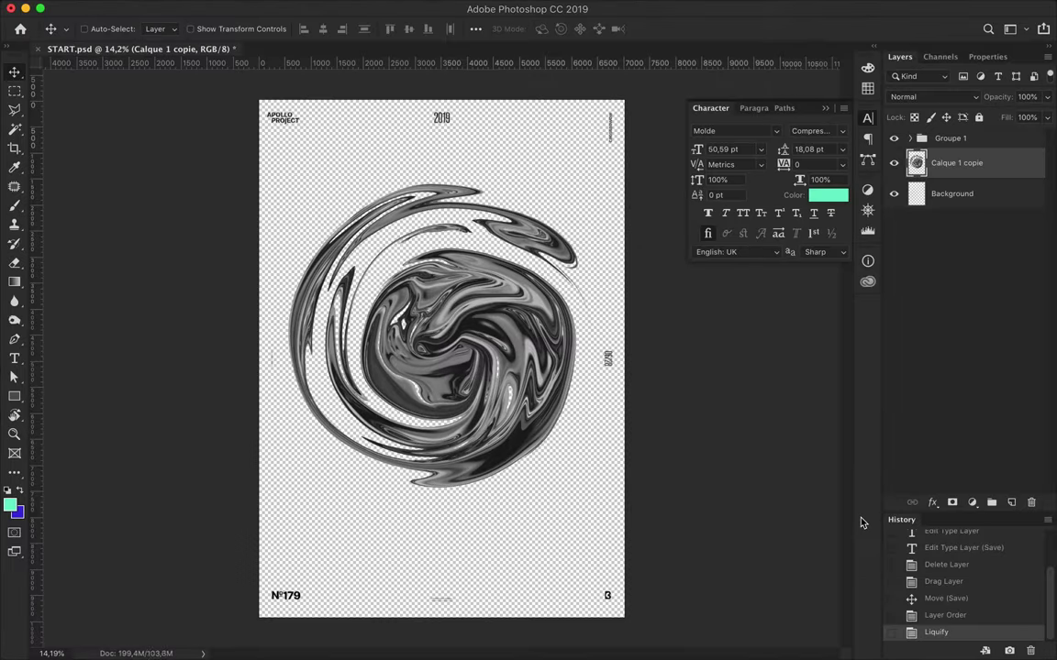
Add a Curves adjustment whose inverted, bent curve lightens the swirl to pale silver.
click(972, 503)
click(962, 589)
drag(925, 247, 925, 144)
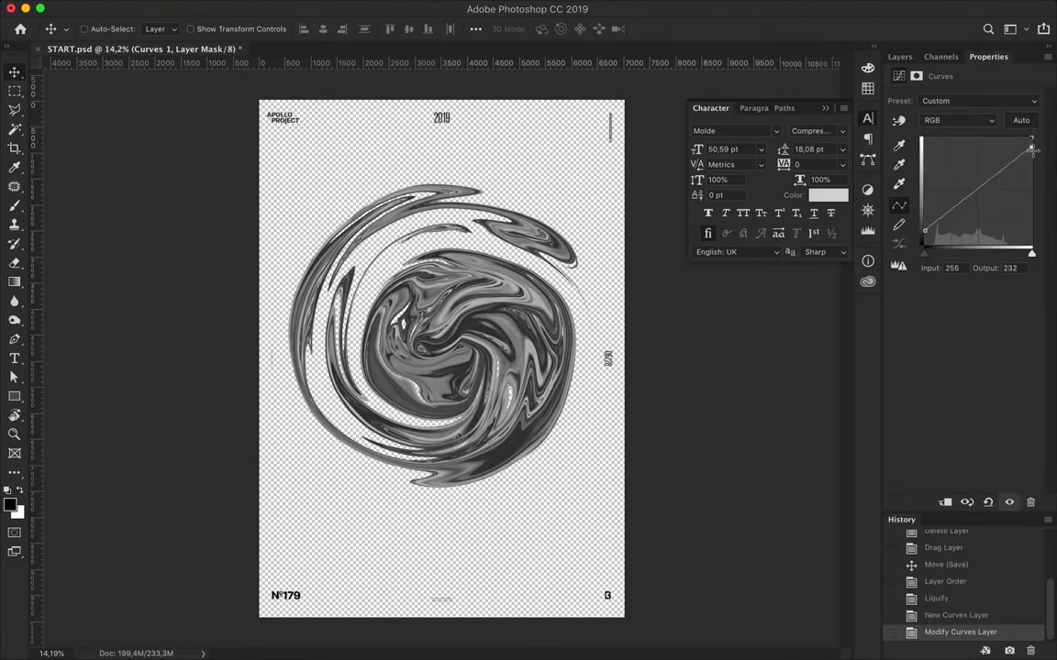
mouse_move(978, 195)
mouse_down()
mouse_move(982, 163)
mouse_move(978, 194)
mouse_move(1031, 233)
mouse_up()
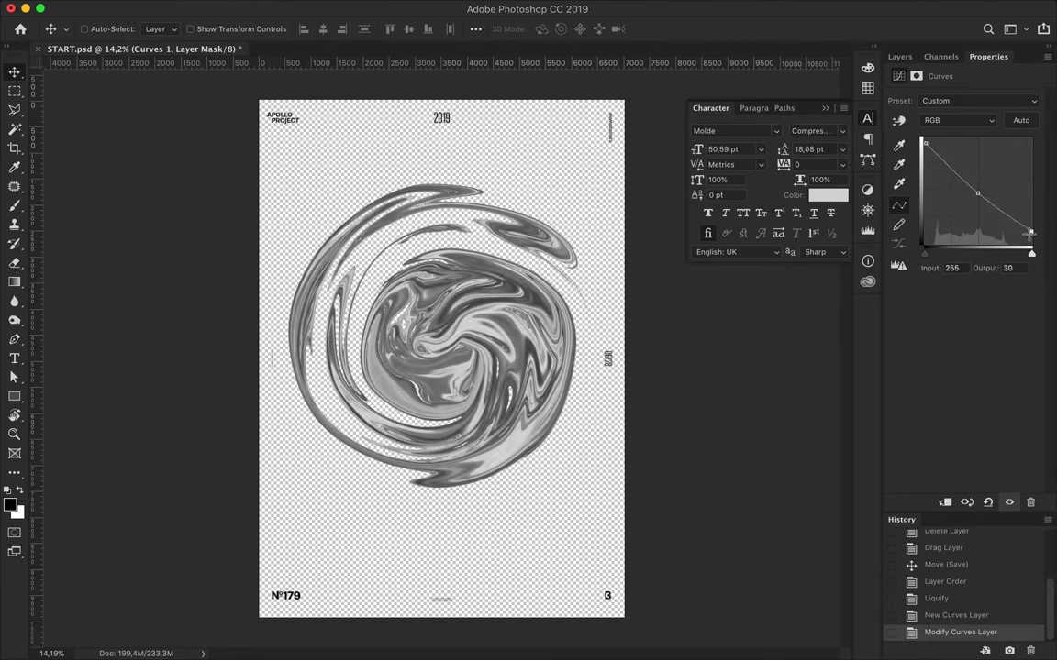
mouse_move(980, 194)
mouse_down()
mouse_move(992, 179)
mouse_move(959, 152)
mouse_up()
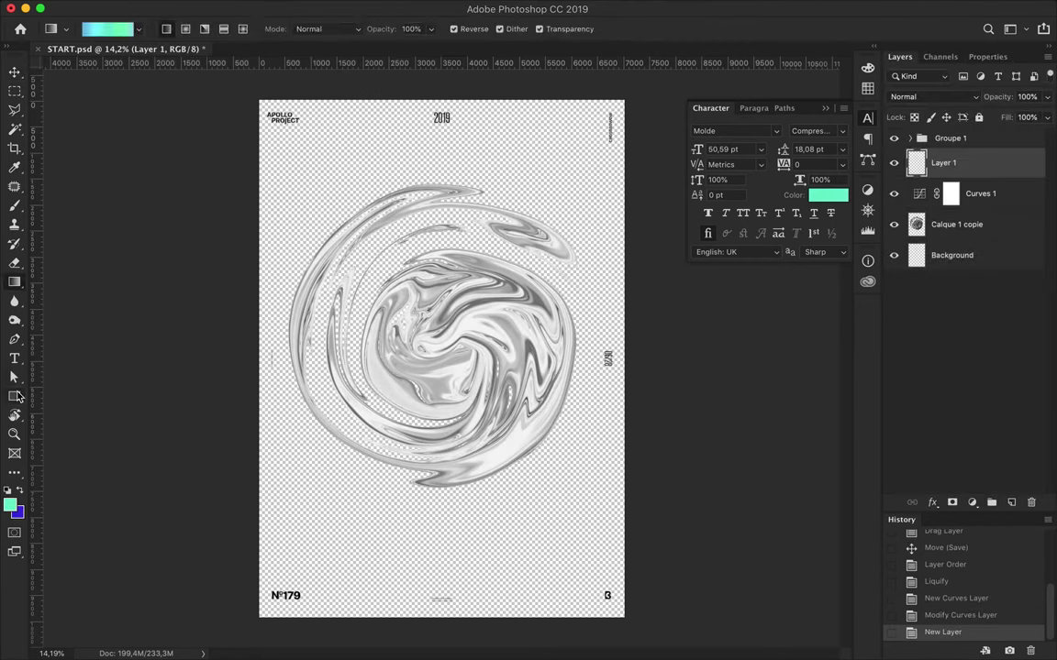
Draw a large circle over the poster centre with a green-to-blue gradient fill.
drag(444, 340, 612, 507)
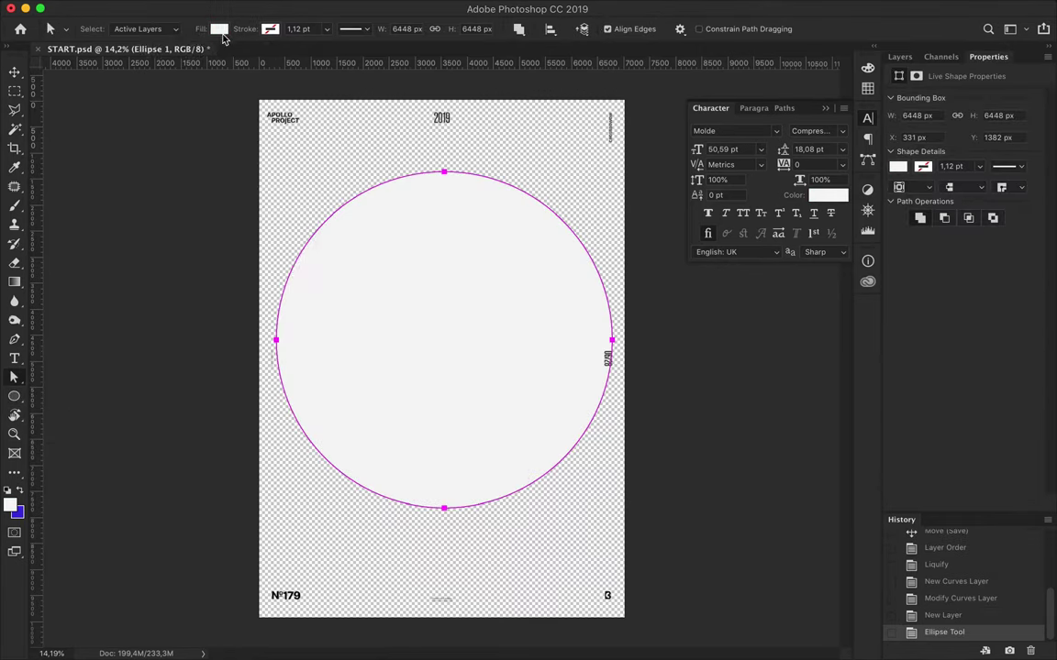
click(219, 29)
click(213, 58)
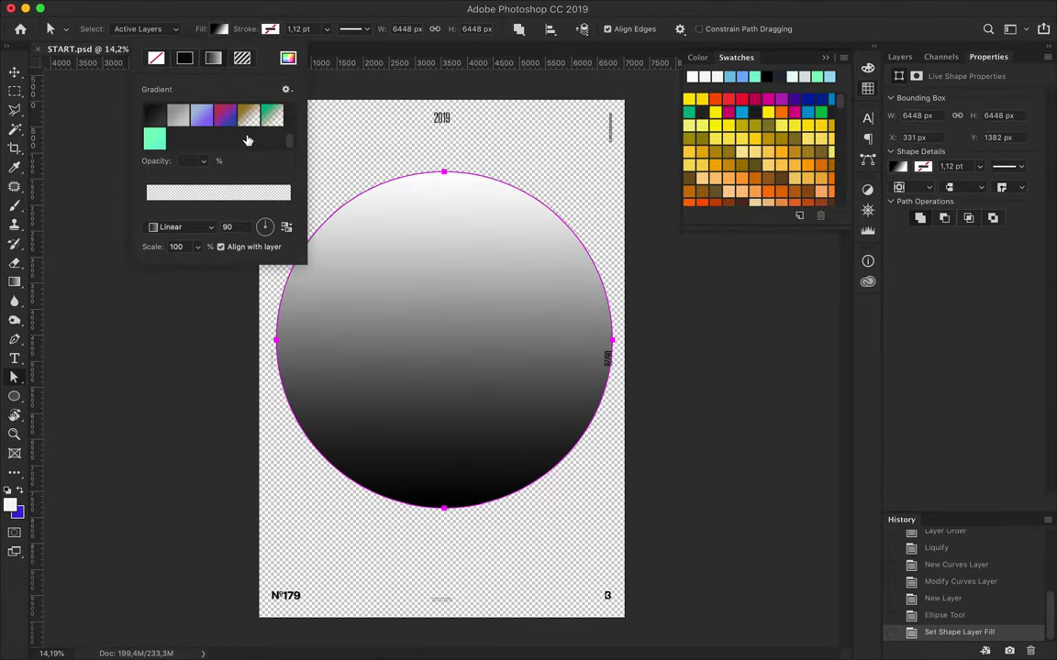
click(154, 139)
double_click(216, 209)
click(743, 76)
key(Return)
Make the circle's gradient radial, moving the green stop inward and adding a blue stop.
click(179, 227)
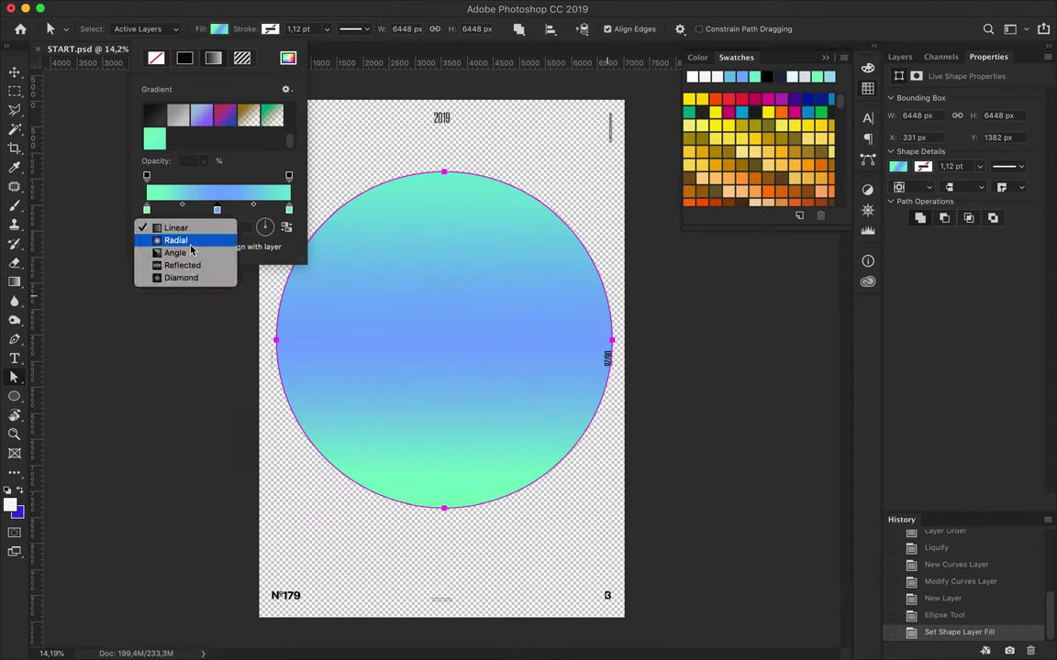
mouse_move(289, 209)
mouse_down()
mouse_move(189, 209)
mouse_move(223, 211)
mouse_up()
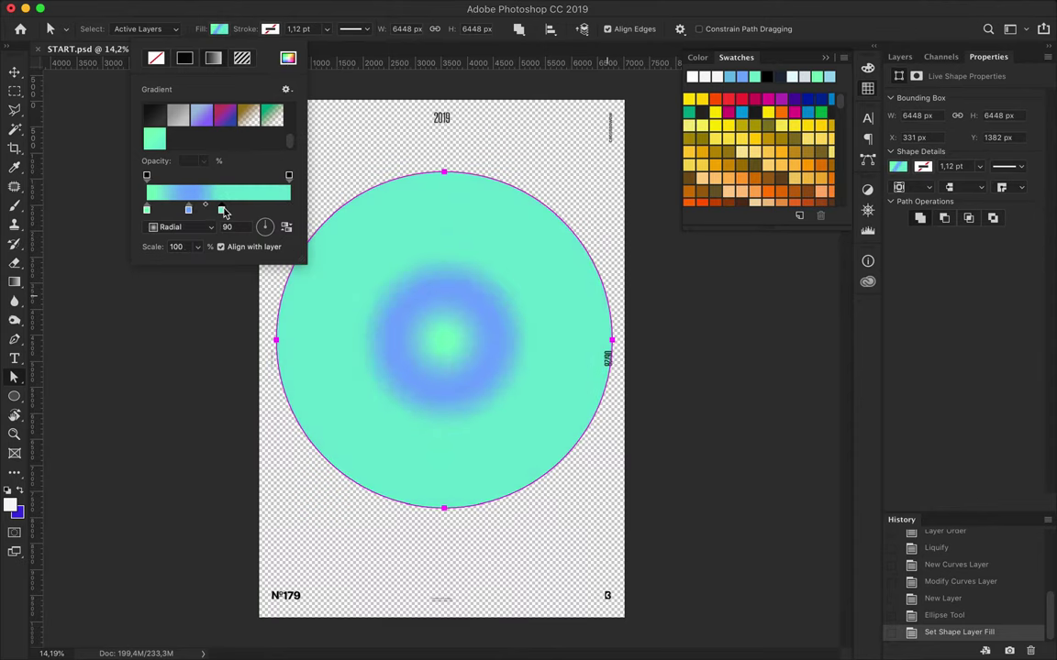
click(289, 210)
double_click(289, 209)
click(741, 76)
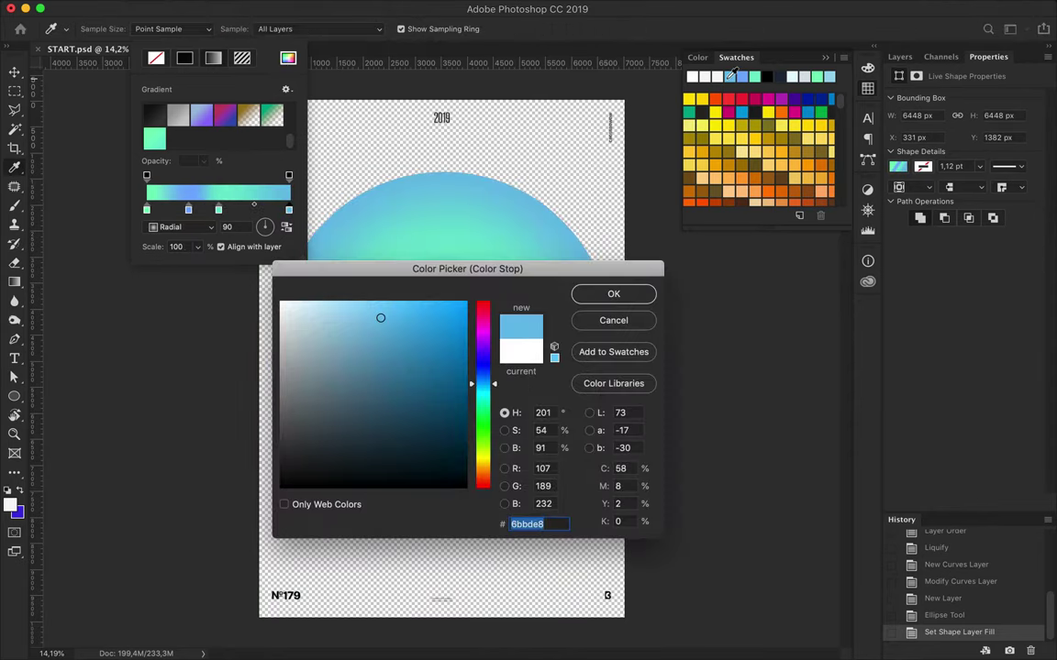
click(640, 292)
key(v)
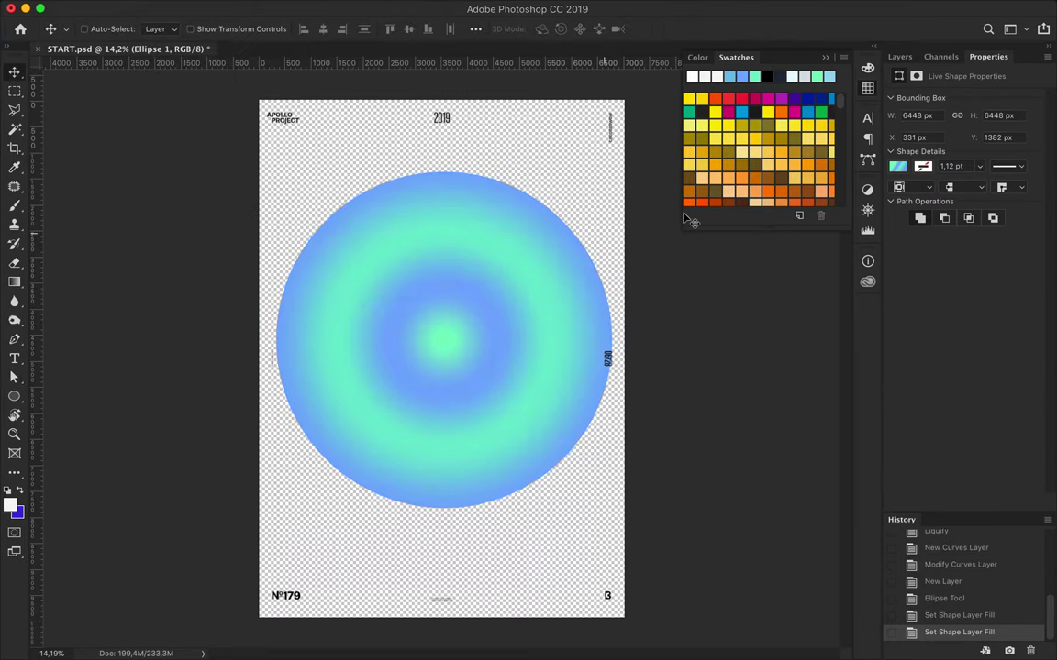
Clip Curves and the circle to the swirl, set Hard Light, and stamp a merged copy.
click(900, 57)
alt+click(948, 210)
alt+click(933, 178)
click(952, 96)
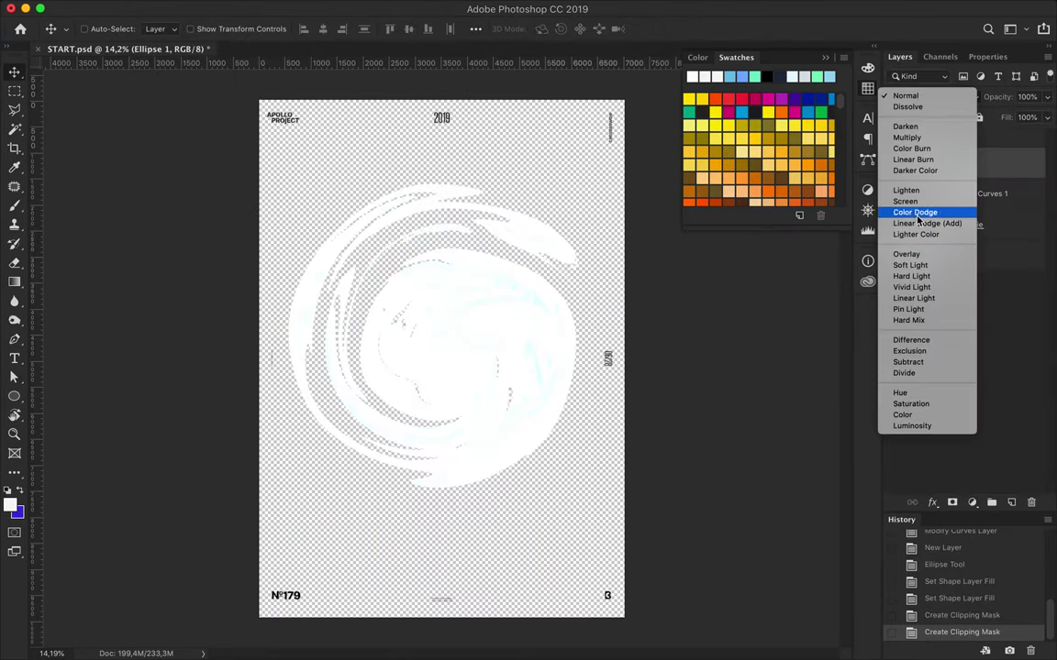
click(911, 278)
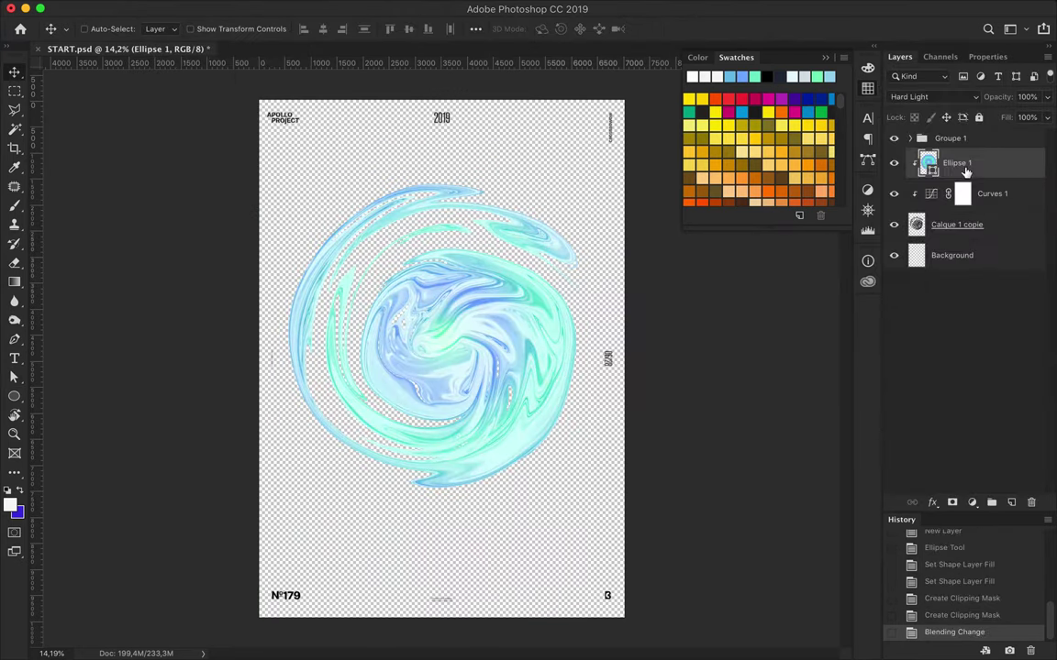
shift+click(960, 224)
key(super+alt+e)
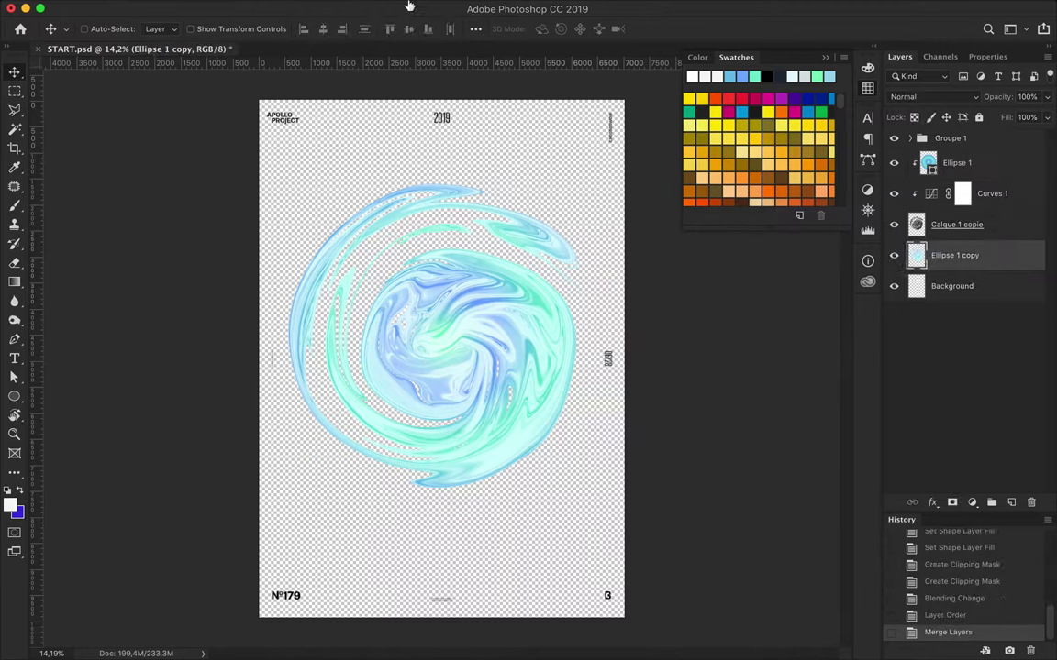
Gaussian-blur the merged copy and duplicate it with a new blend mode for glow.
click(360, 8)
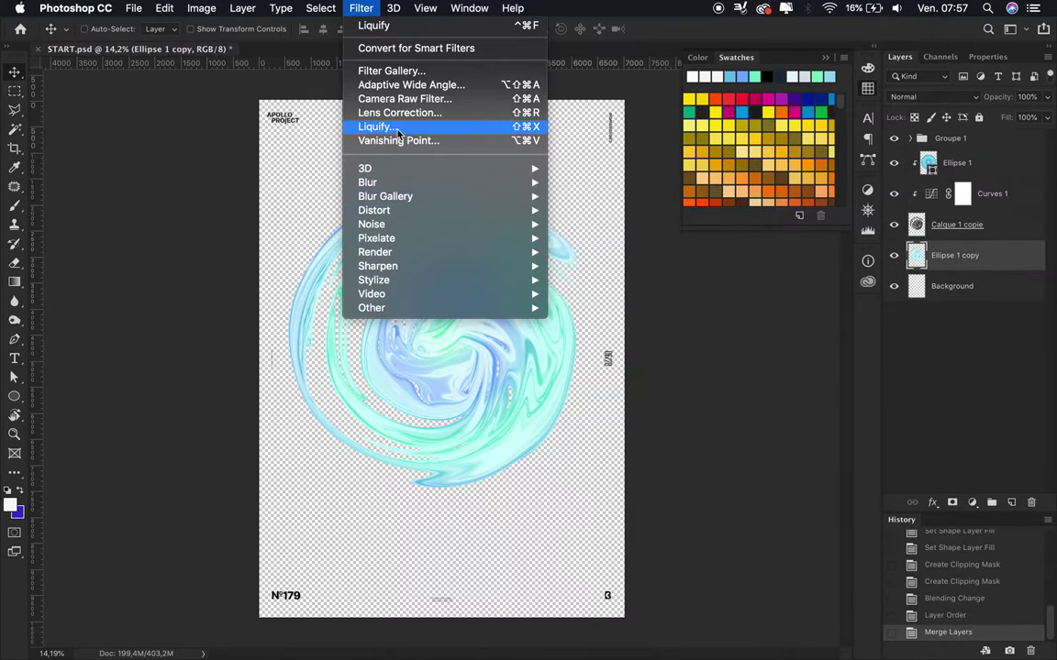
click(610, 235)
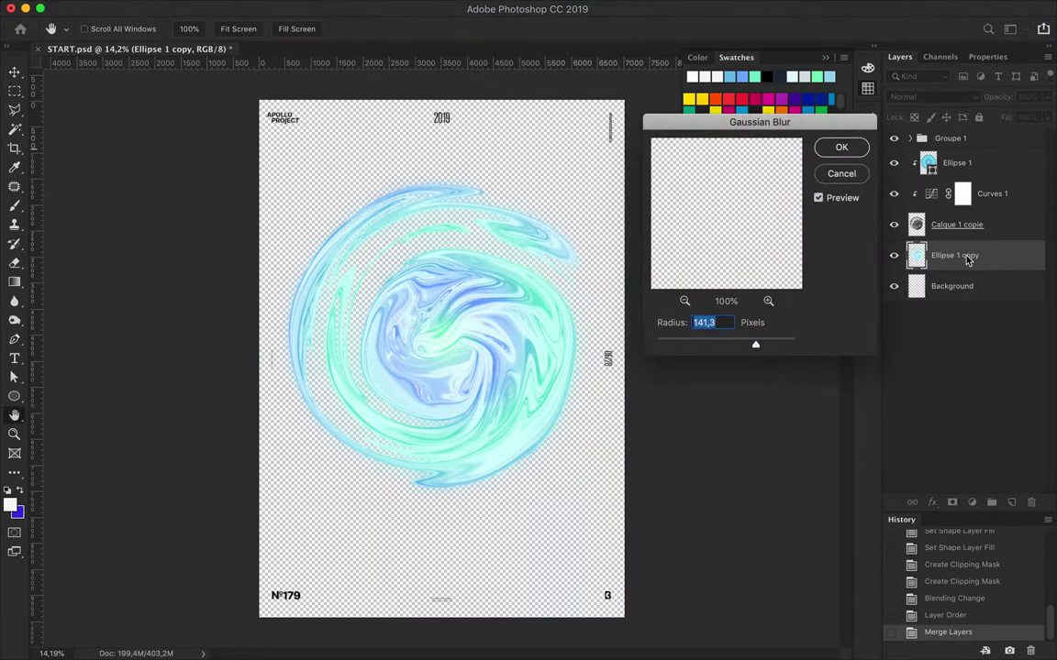
key(Return)
click(934, 96)
click(944, 138)
Select the Background layer, dismissing a stray ellipse dialog, and open the shape tool options.
click(952, 316)
key(u)
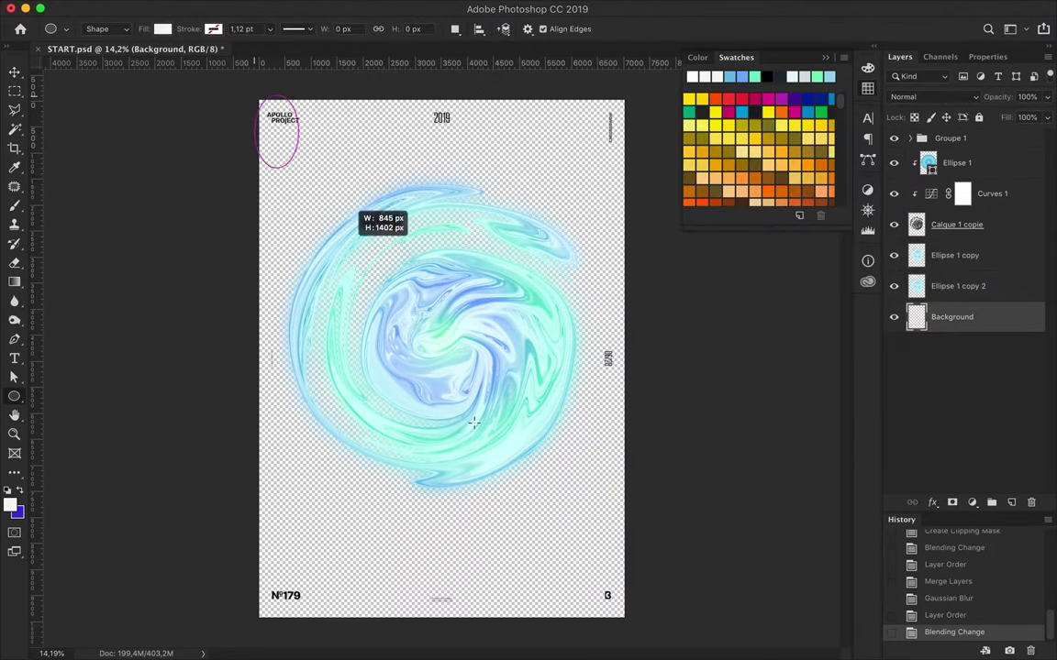
click(255, 99)
click(473, 358)
key(v)
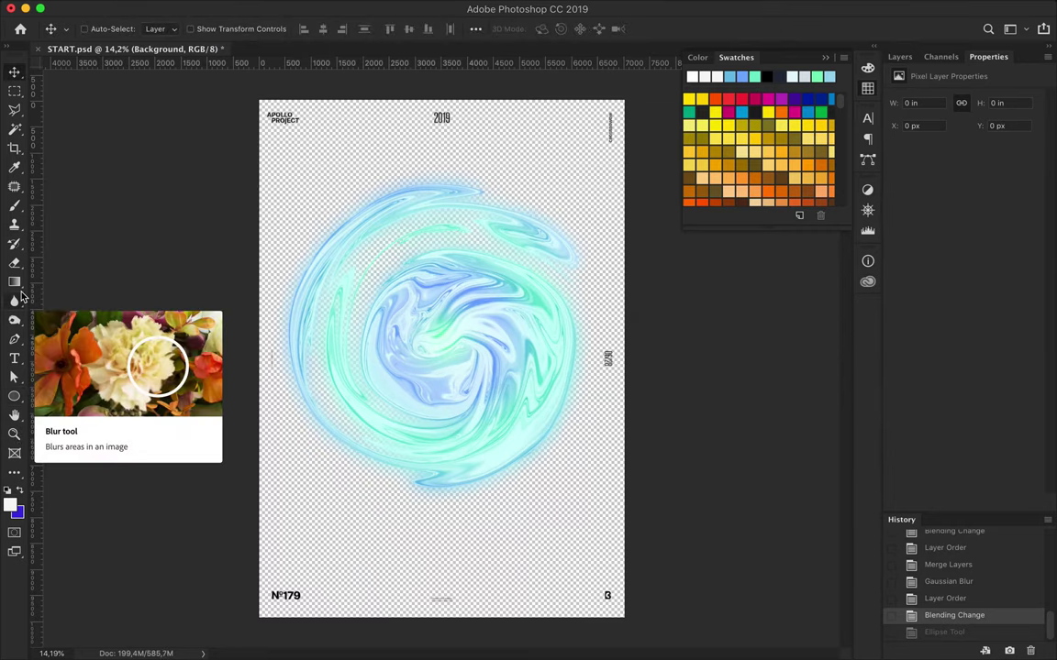
right_click(14, 396)
Draw a rectangle covering the whole poster and fill it pale light blue.
click(82, 394)
drag(257, 96, 627, 620)
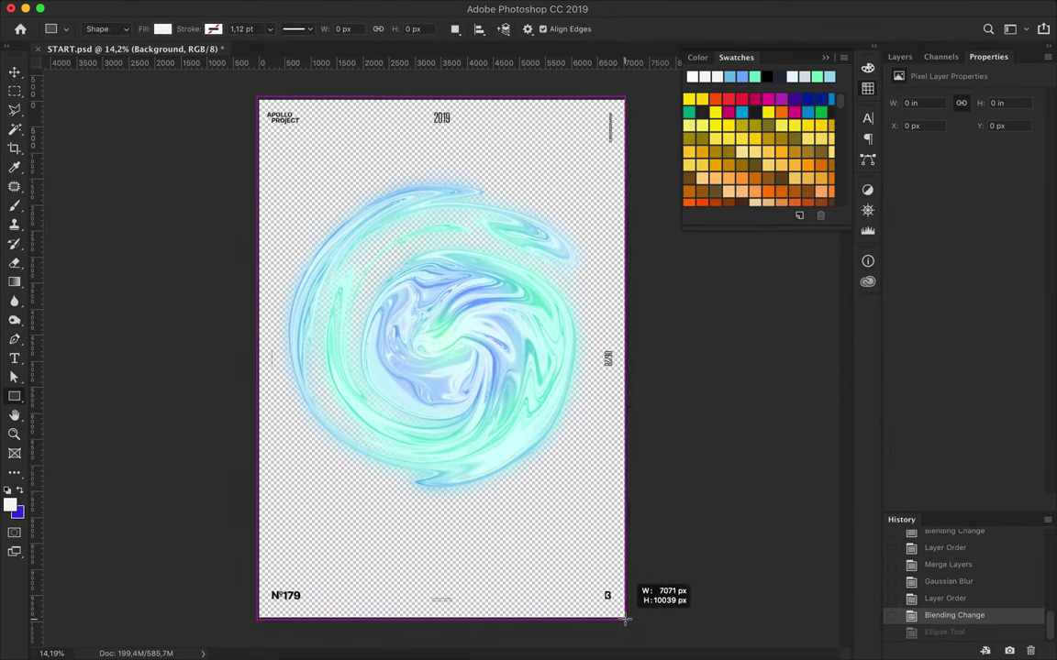
click(163, 29)
click(232, 58)
click(613, 293)
click(162, 28)
click(232, 58)
click(607, 294)
click(232, 58)
click(283, 307)
click(380, 313)
click(638, 295)
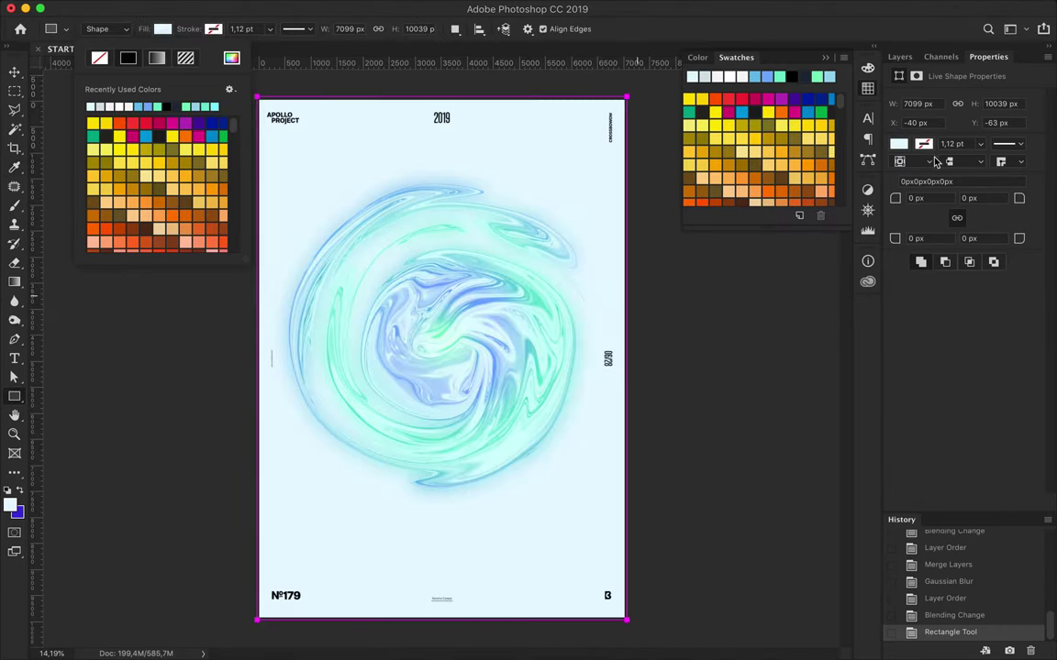
Clip the Curves copy to the blurred glow layer, then delete it.
click(900, 57)
alt+click(927, 268)
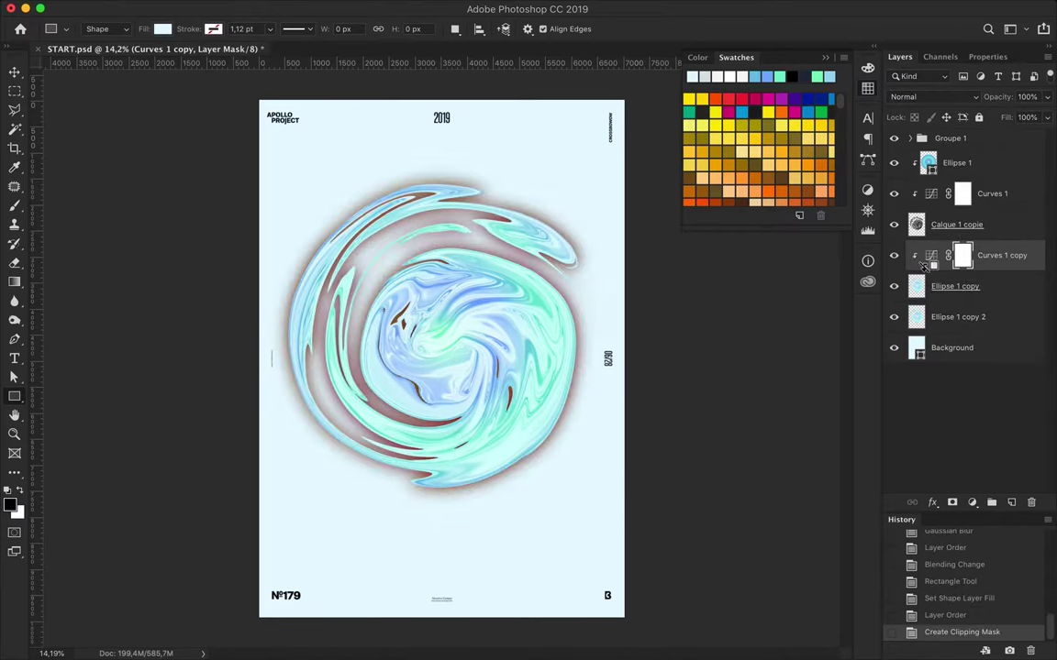
key(Delete)
Add a Levels adjustment with raised black input and merge it into the glow layer.
click(972, 502)
click(963, 573)
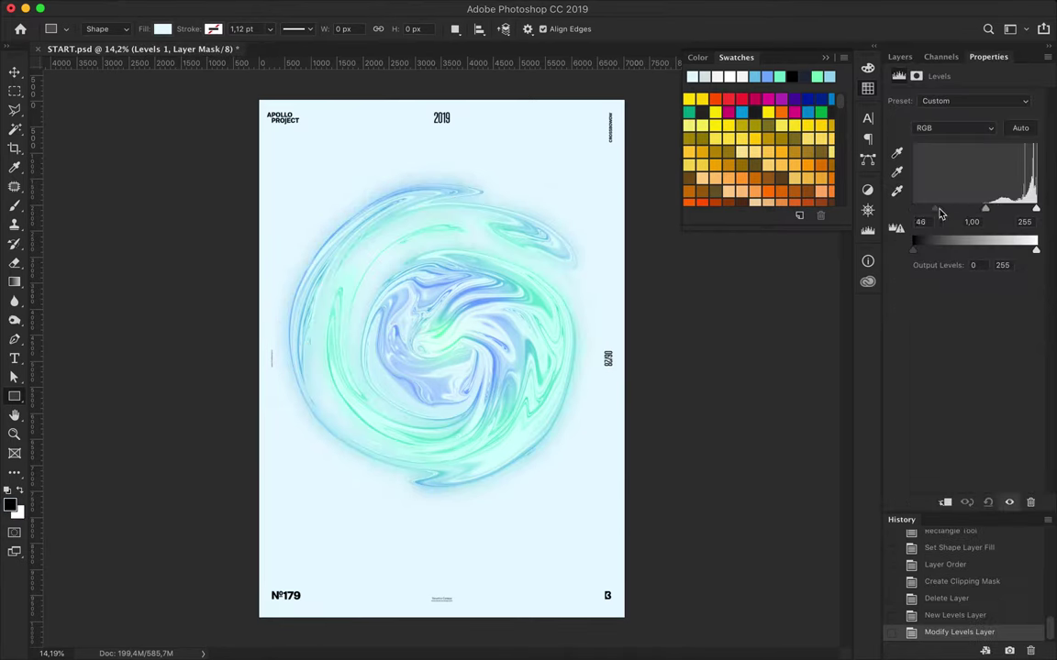
drag(914, 209, 969, 214)
click(900, 57)
click(919, 255)
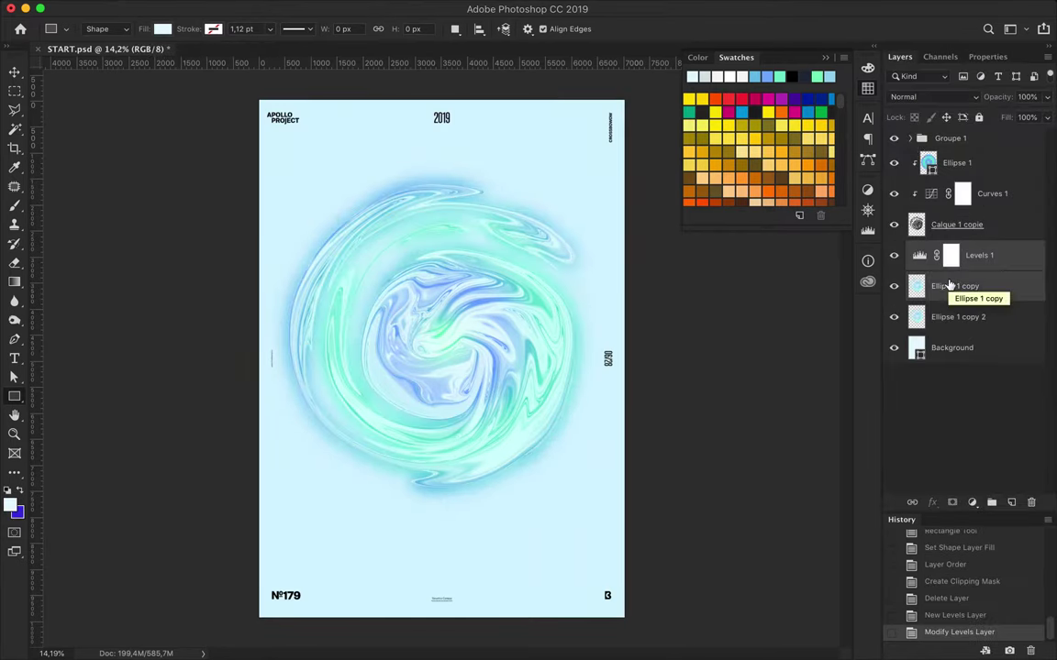
shift+click(949, 286)
click(466, 353)
key(ctrl+e)
key(v)
drag(477, 357, 500, 363)
Place a copy of the swirl layer above Curves 1 in Linear Light blending.
scroll(550, 275, up, 3)
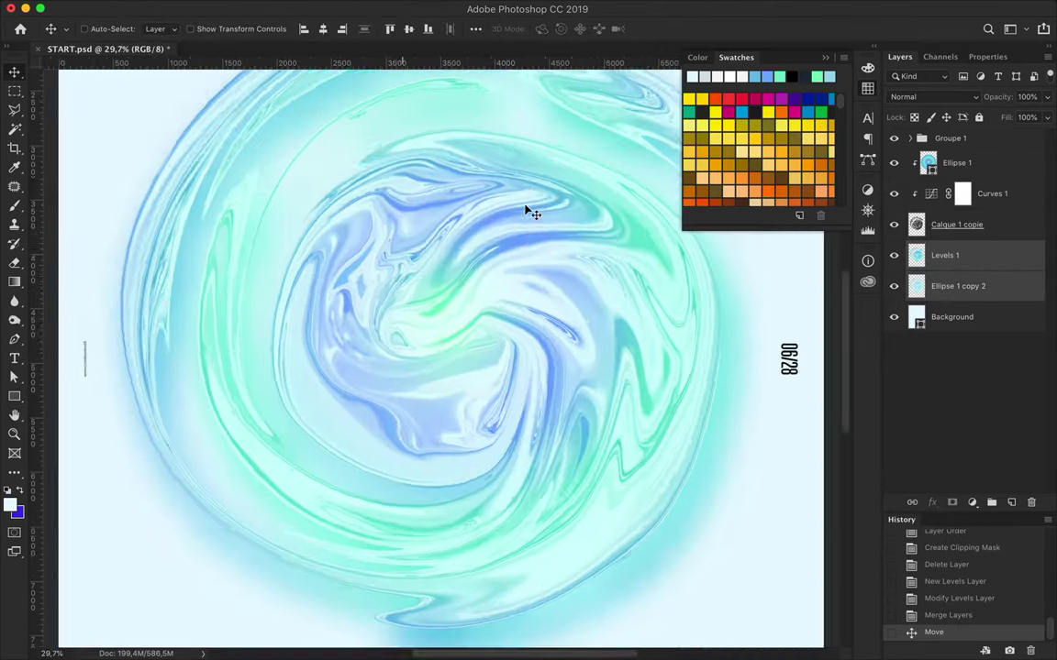
click(957, 225)
scroll(440, 358, down, 2)
click(934, 97)
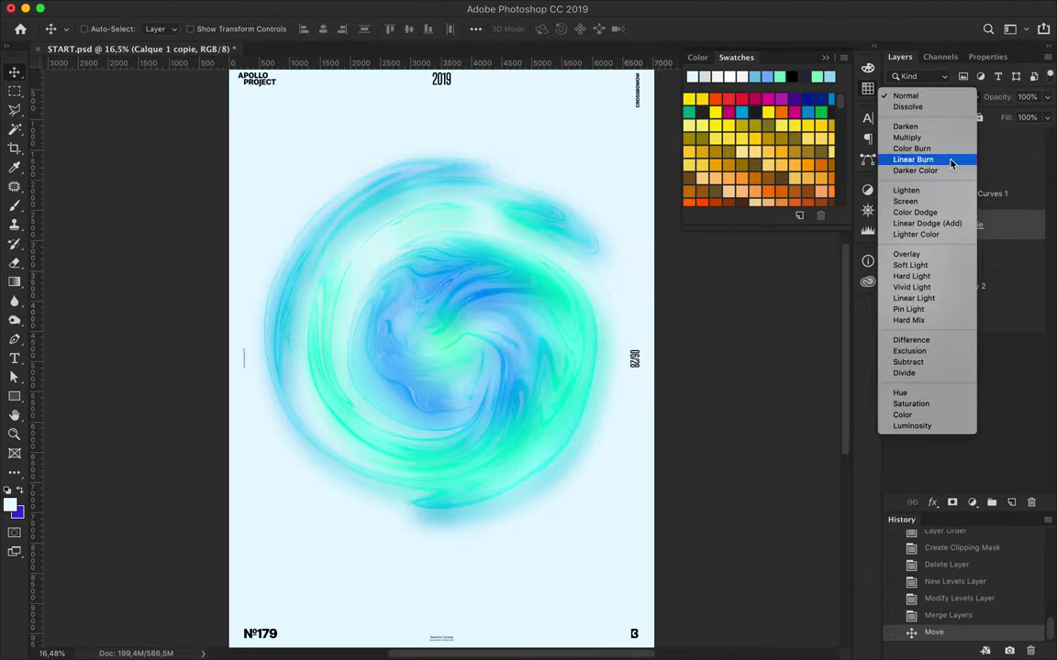
click(929, 223)
drag(957, 225, 979, 195)
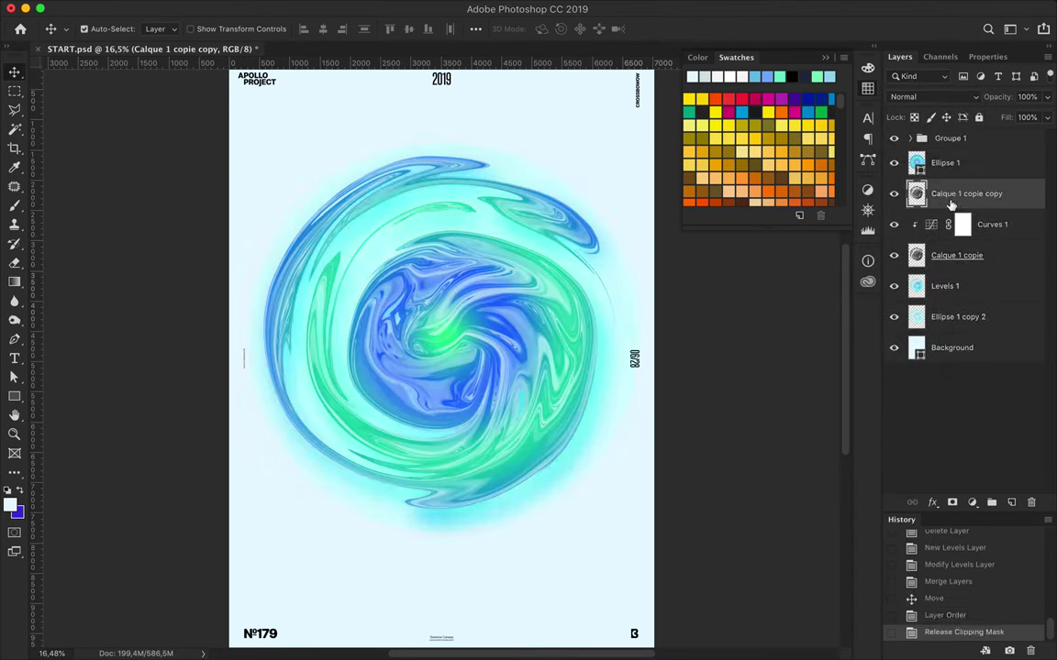
key(ctrl+z)
click(934, 96)
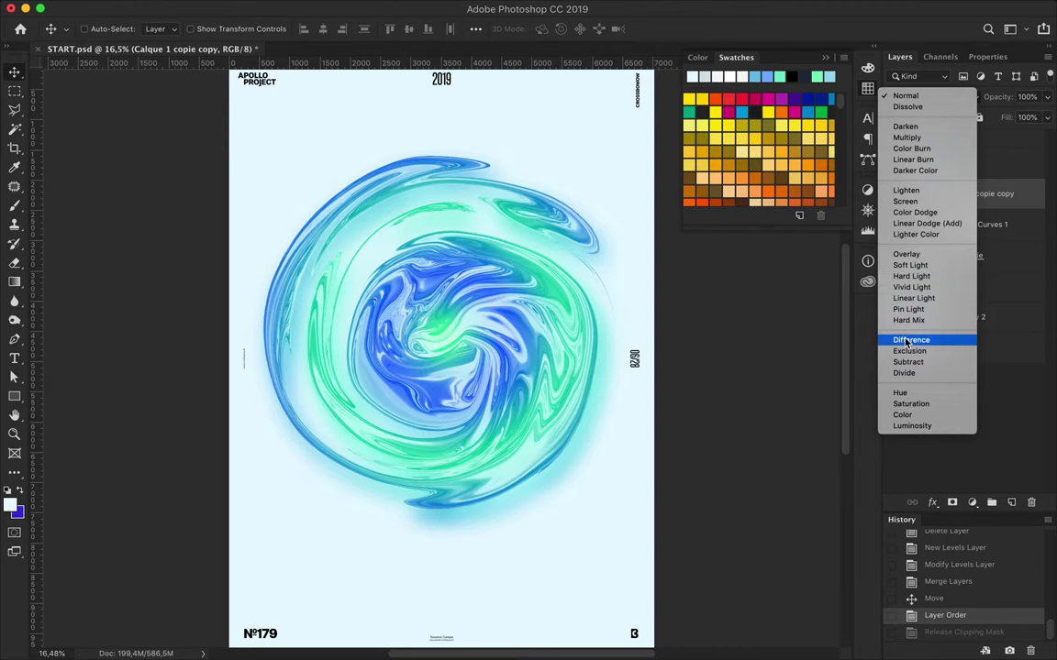
click(913, 299)
scroll(519, 292, down, 1)
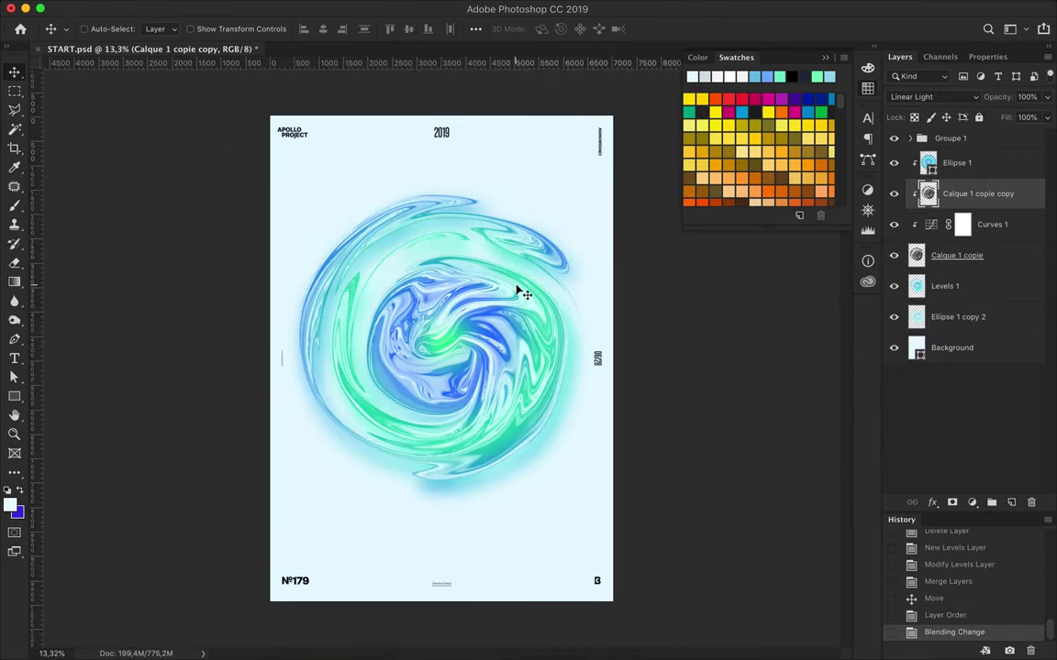
Draw a mint band across the poster's top and move Rectangle 1 just above Background.
key(u)
drag(267, 106, 618, 168)
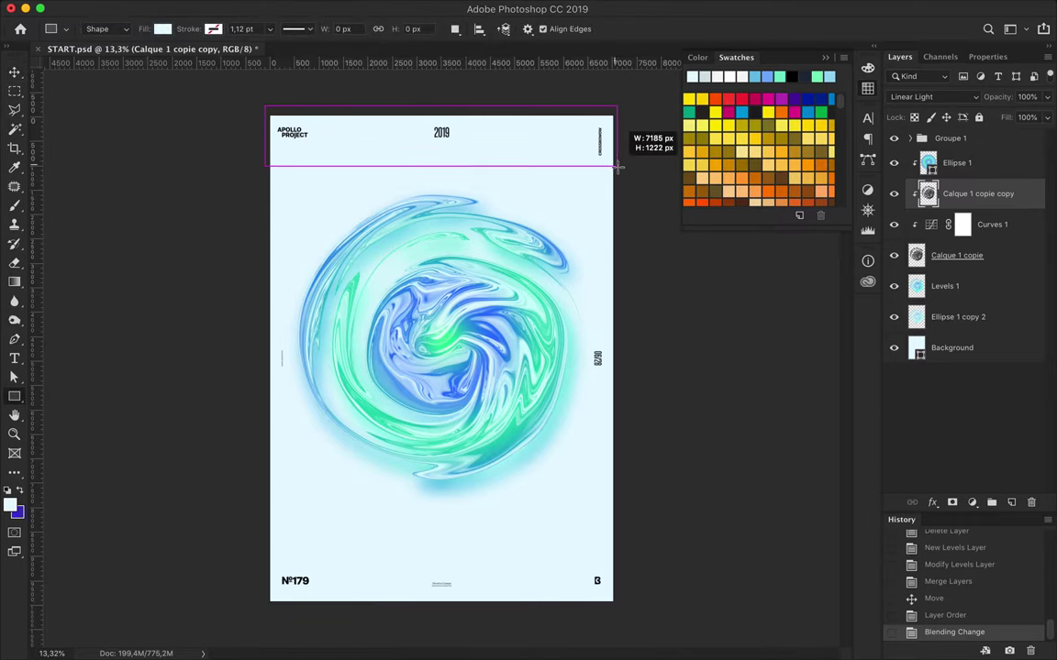
key(a)
click(218, 28)
click(288, 58)
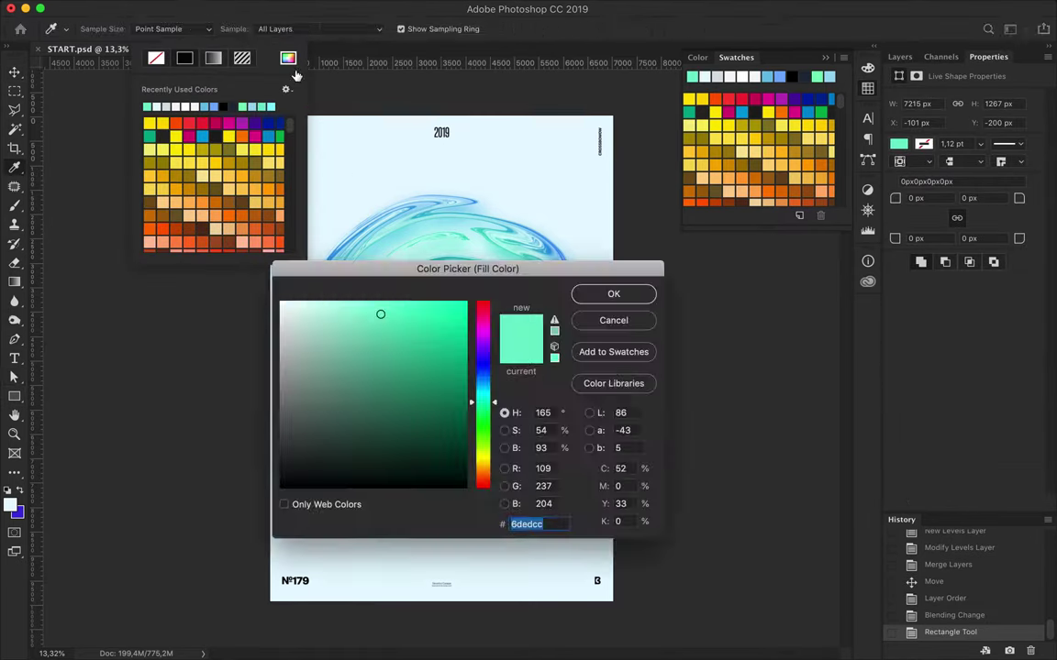
click(614, 294)
key(v)
click(900, 57)
drag(954, 194, 945, 365)
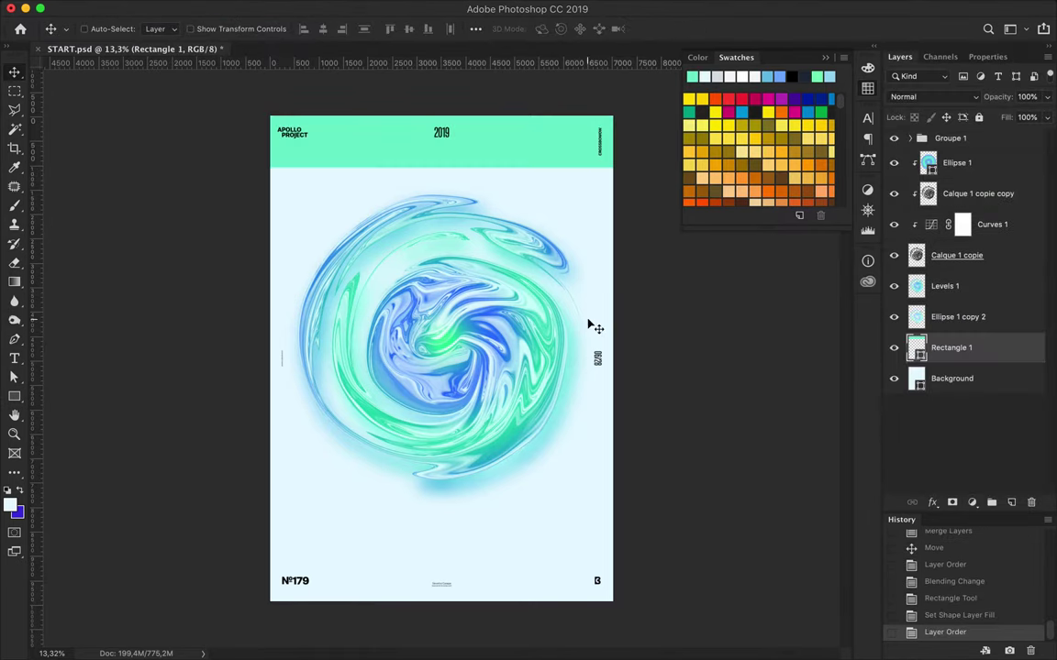
Draw a blue rectangle over the poster's lower part and lower its top edge.
key(u)
drag(246, 425, 623, 610)
key(a)
click(219, 28)
click(284, 57)
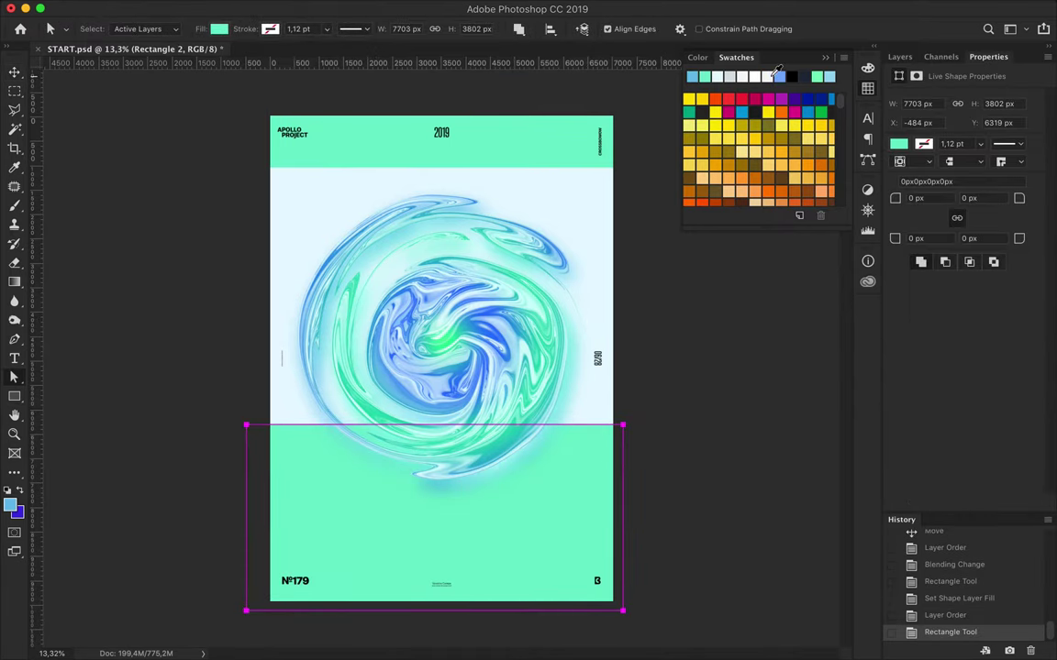
click(218, 29)
click(288, 58)
click(613, 294)
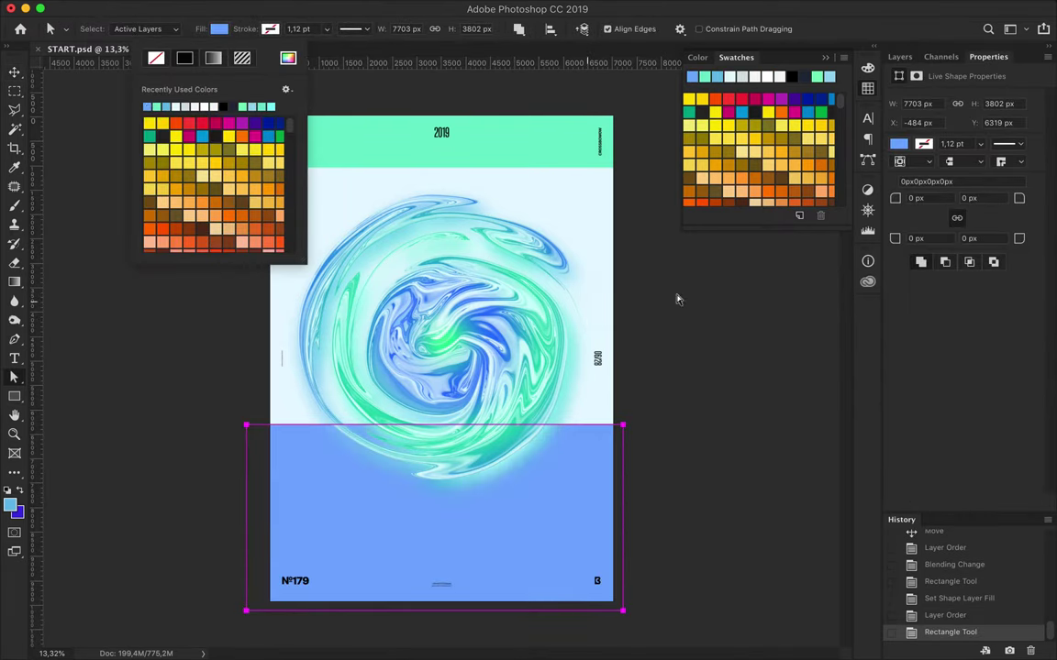
key(Escape)
key(v)
key(ctrl+t)
drag(441, 425, 441, 450)
key(Return)
Give the lower rectangle a transparent-to-blue gradient fill and stretch it taller up the poster.
key(a)
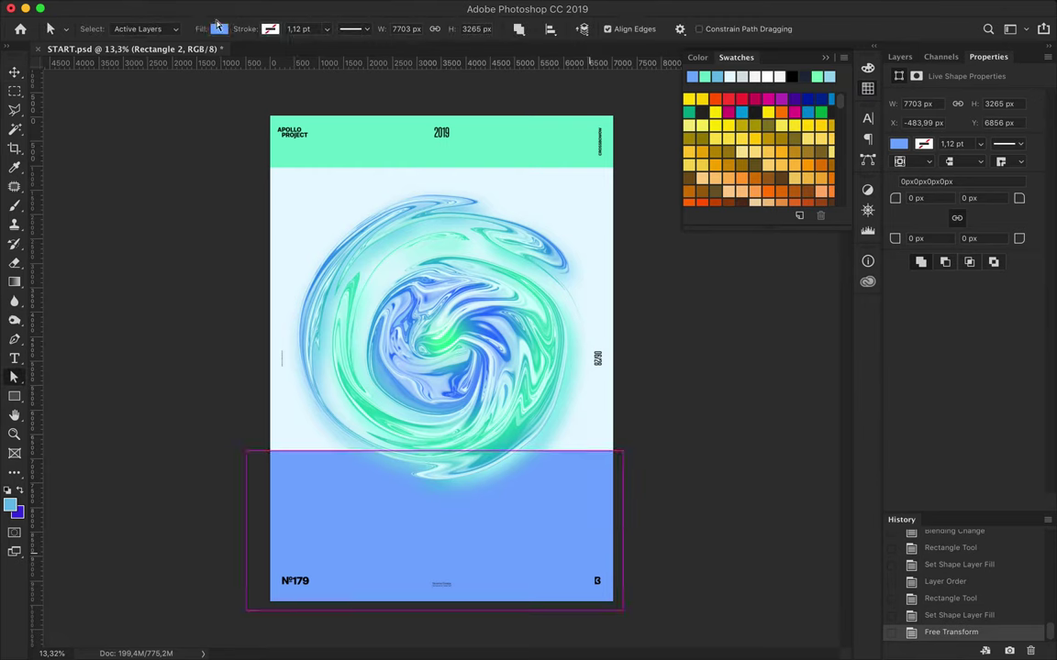
click(218, 28)
click(213, 58)
double_click(147, 209)
click(613, 294)
double_click(289, 209)
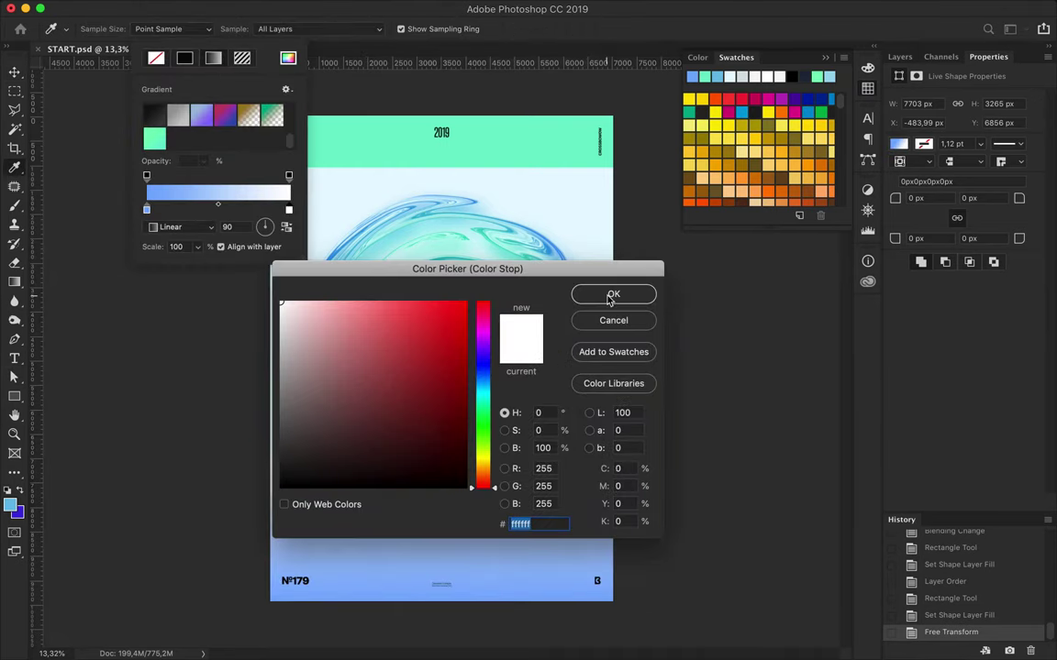
click(613, 295)
key(Escape)
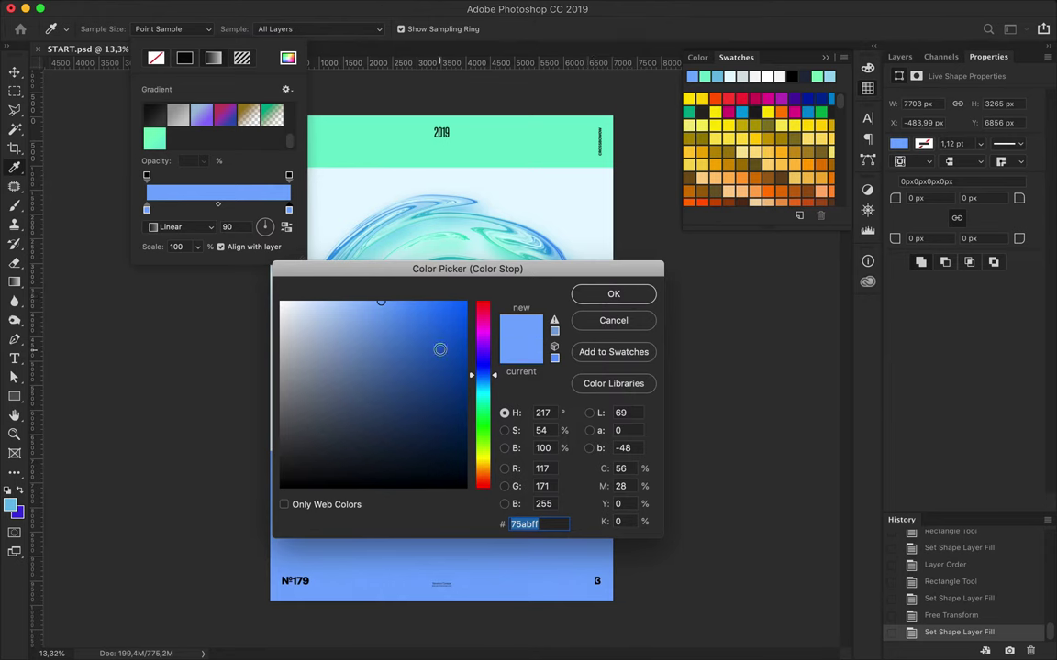
click(630, 301)
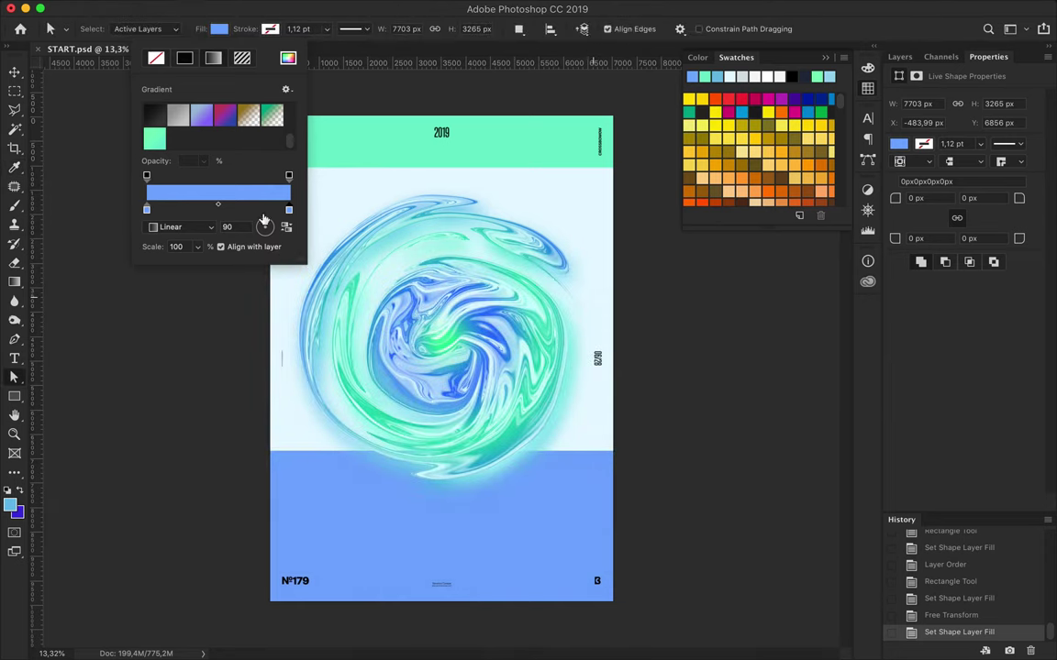
click(146, 175)
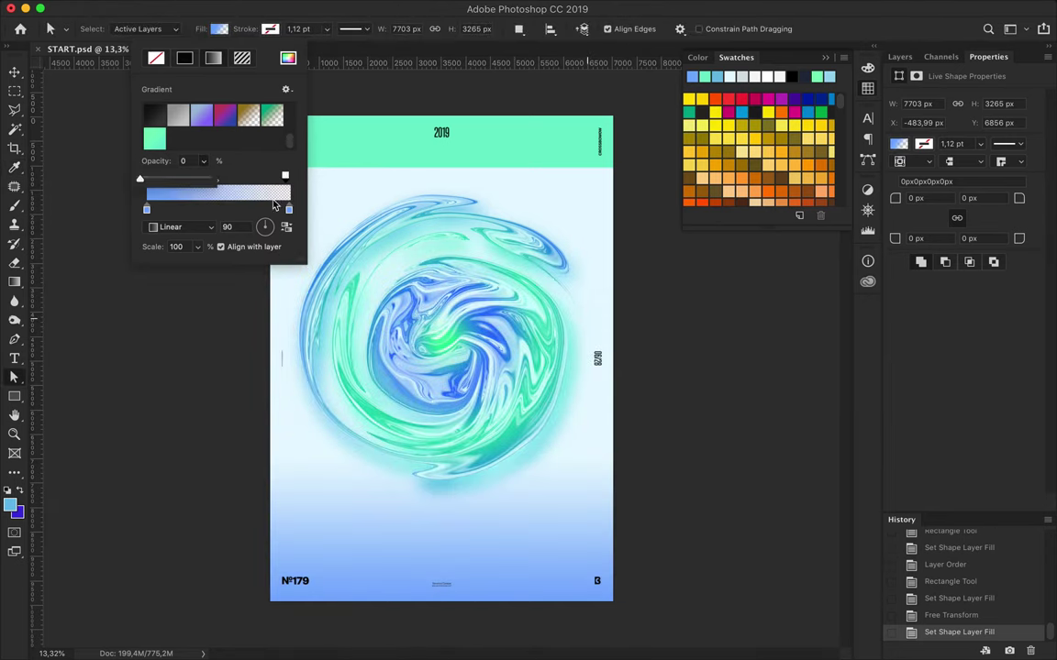
key(Return)
key(v)
key(ctrl+t)
drag(442, 452, 441, 392)
key(Return)
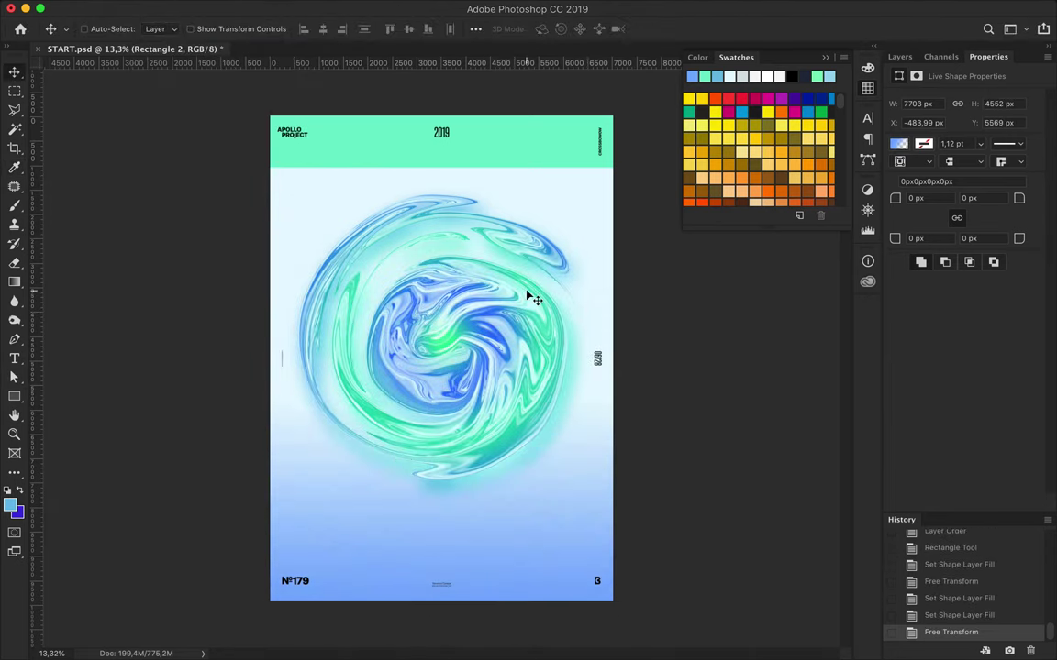
Give the top mint band a gradient fill fading to transparent.
key(a)
click(440, 138)
click(218, 29)
click(213, 57)
double_click(146, 209)
click(613, 292)
double_click(289, 209)
key(Return)
click(289, 175)
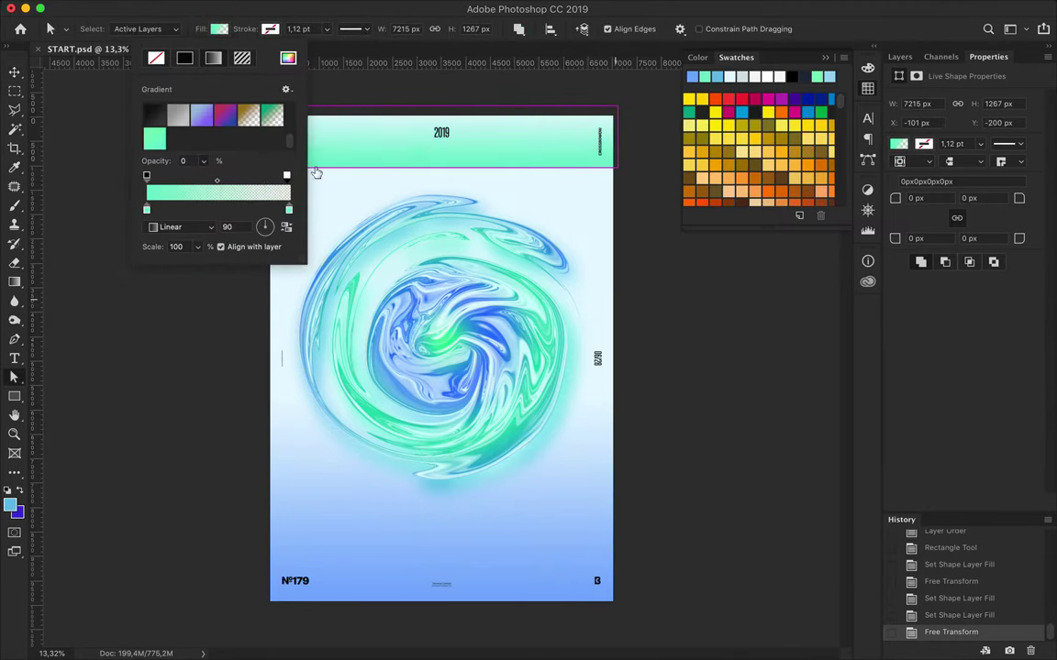
key(Return)
Convert Rectangle 1 to a smart object and flip it so the fade runs downward.
click(900, 57)
right_click(986, 378)
click(803, 197)
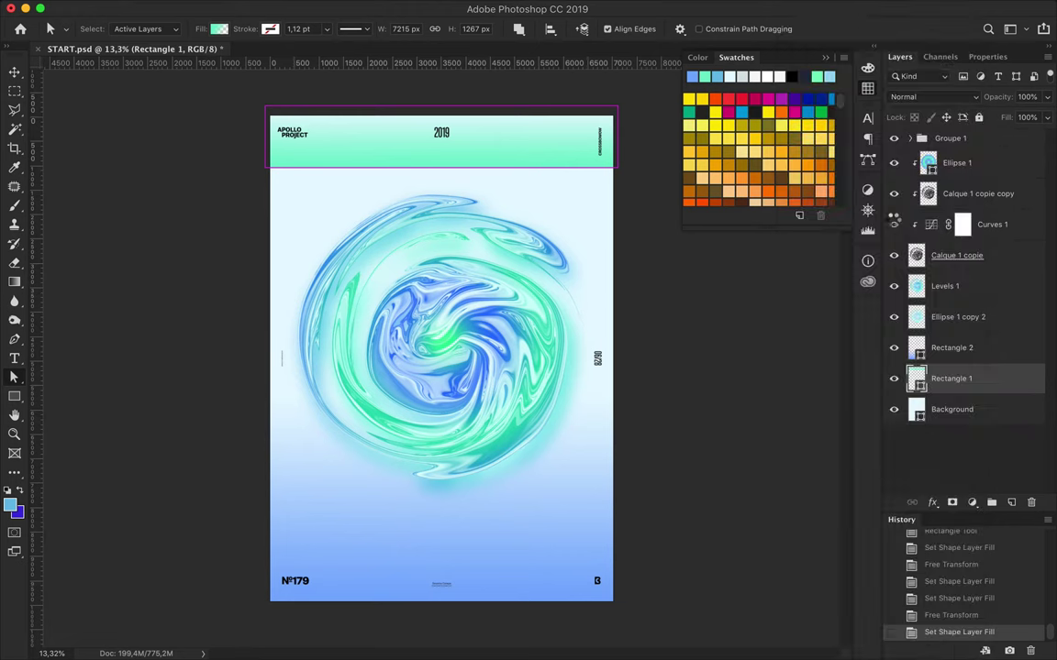
key(ctrl+t)
drag(613, 115, 609, 106)
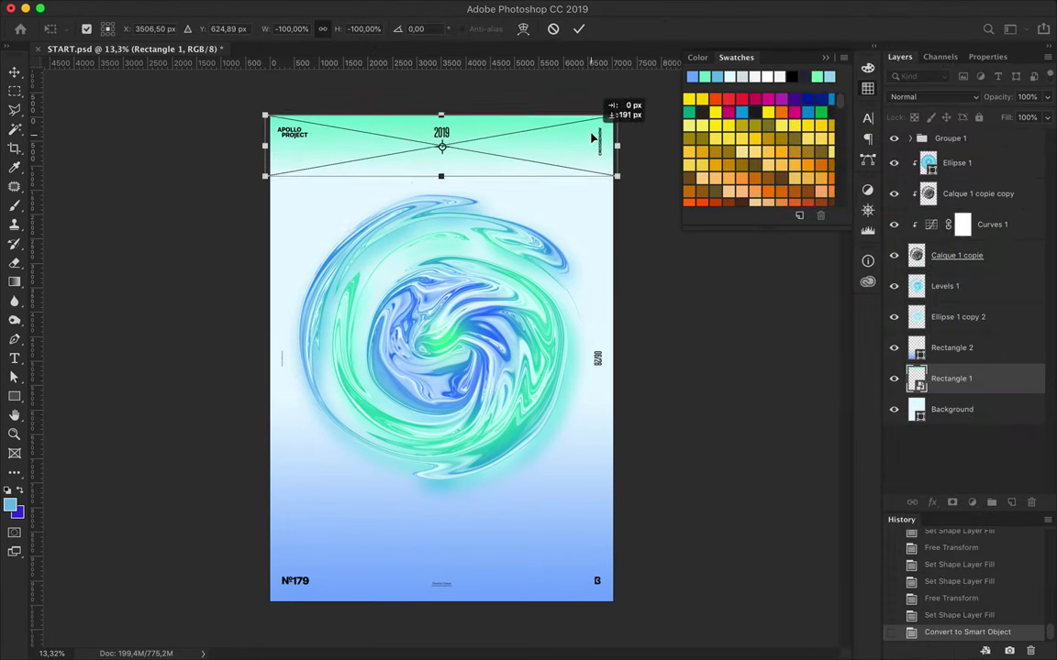
key(Return)
Draw a tall light-blue strip along the poster's left edge.
key(u)
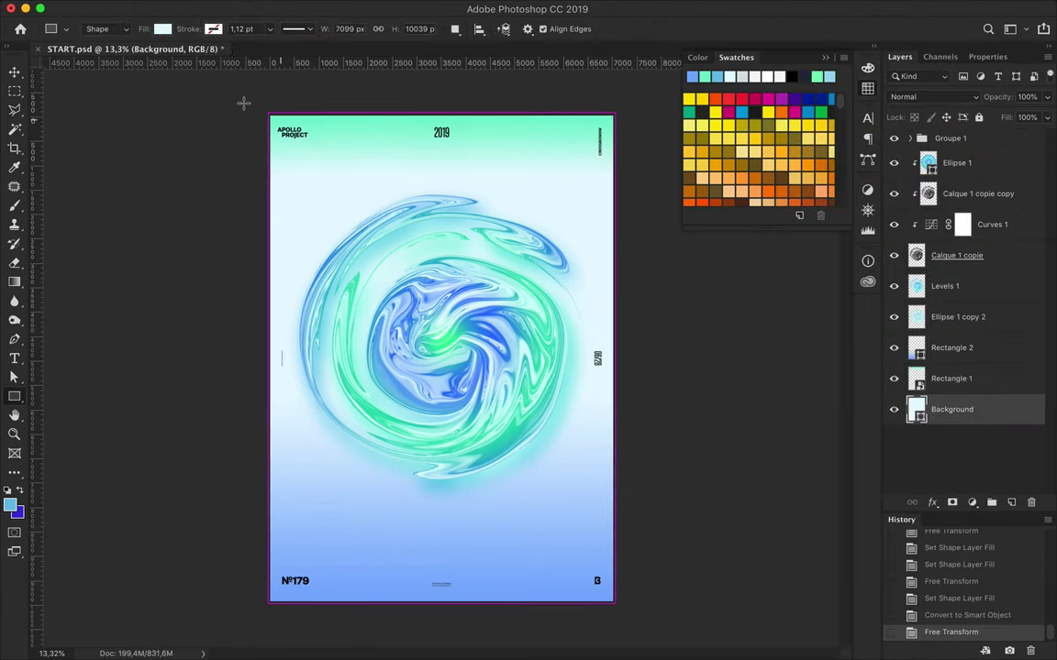
drag(252, 103, 290, 631)
click(162, 29)
click(110, 106)
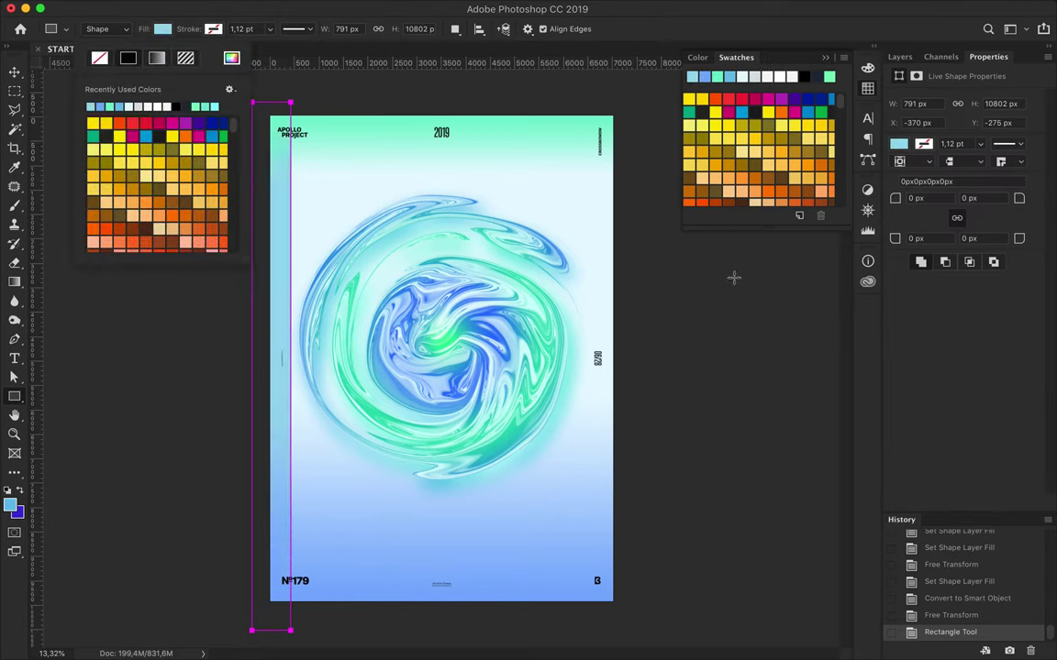
key(v)
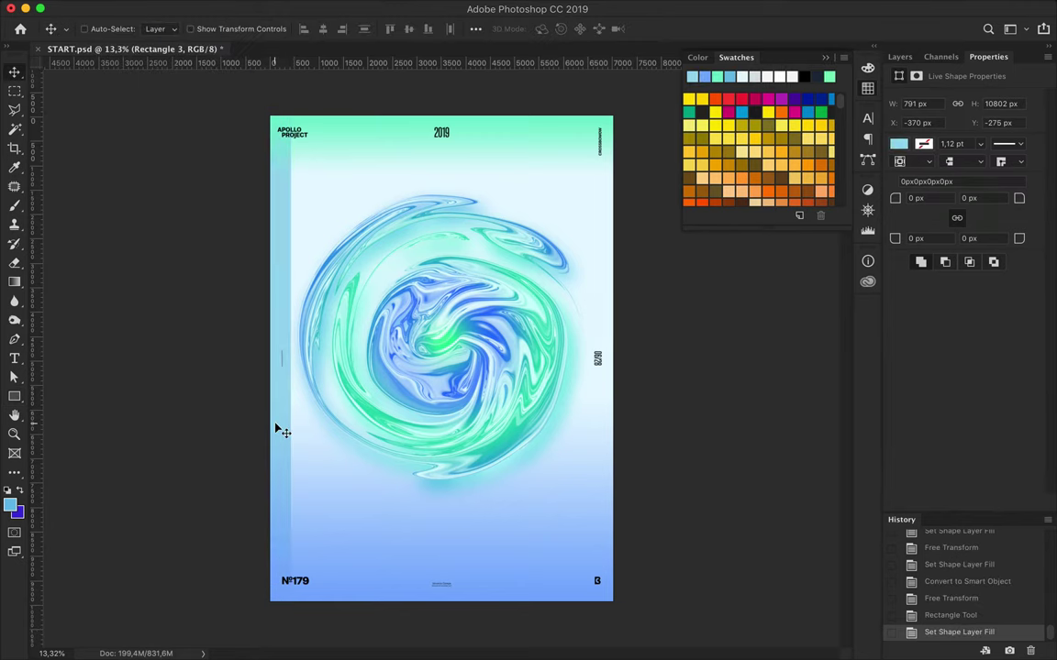
Place a new text layer on the poster and open its text colour chooser.
key(t)
click(364, 311)
click(597, 29)
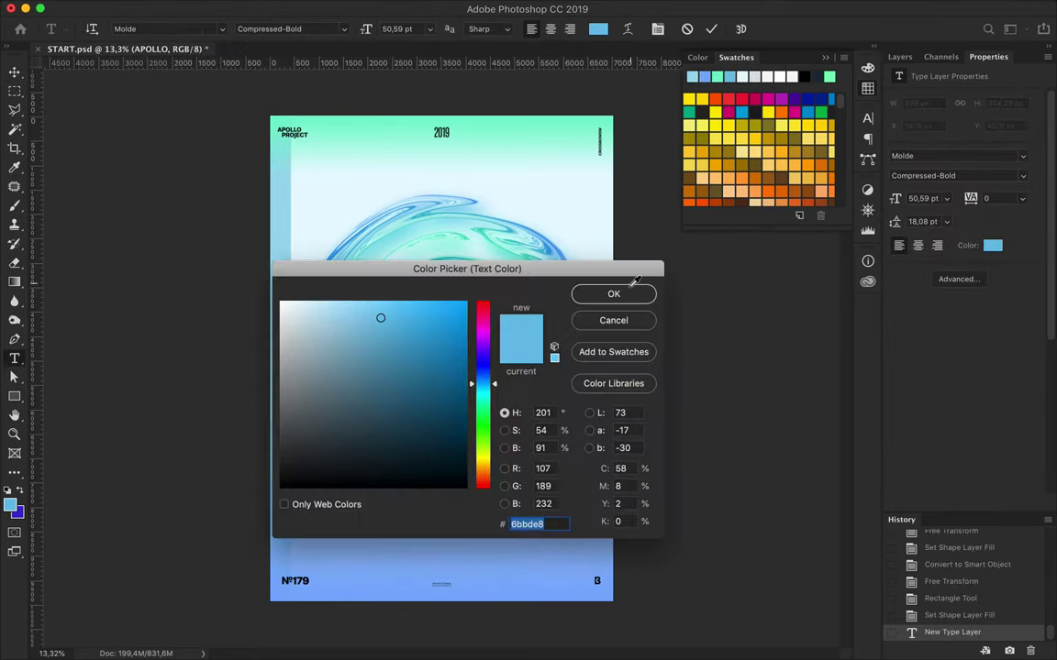
Set the APOLLO text colour to dark green and commit the text.
click(741, 111)
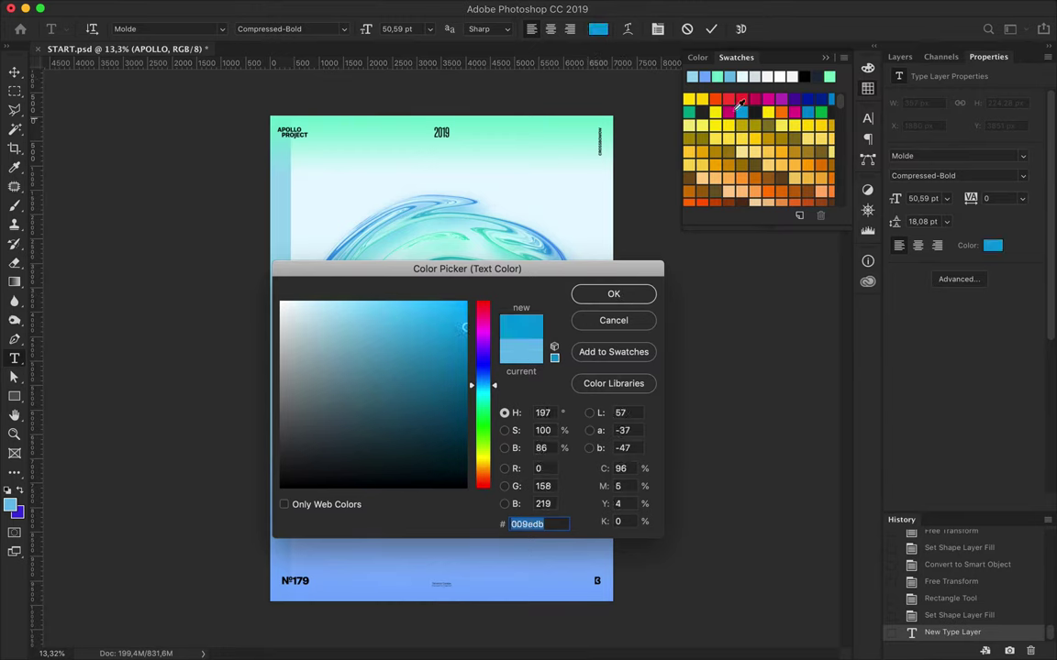
click(716, 76)
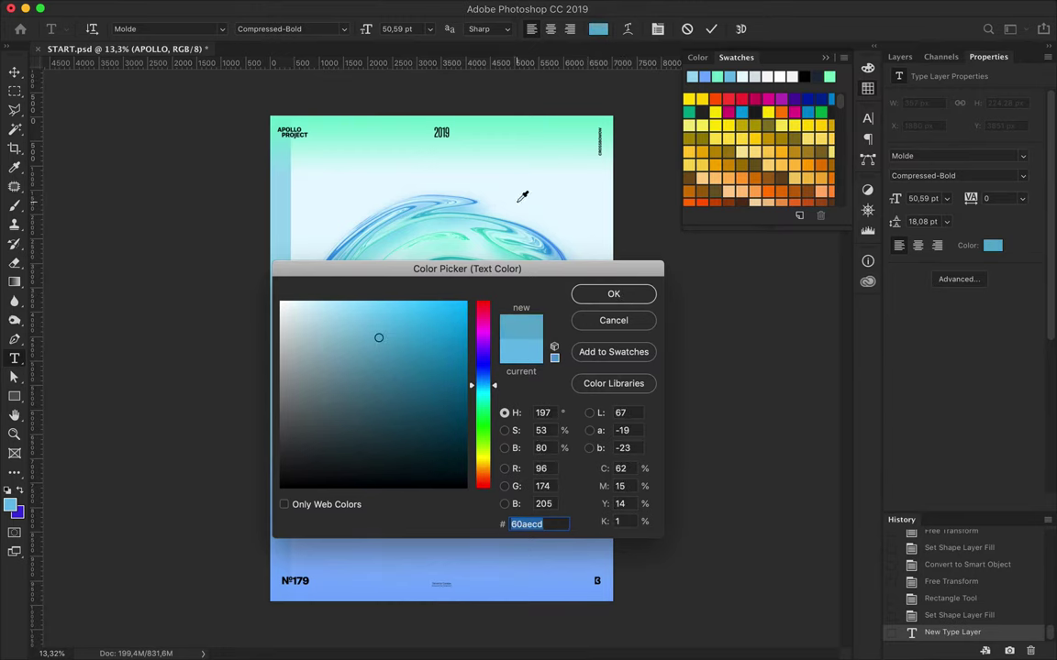
click(522, 196)
click(371, 424)
Scale APOLLO up about ten times (~988%) and move it near the poster's top.
key(Return)
key(ctrl+t)
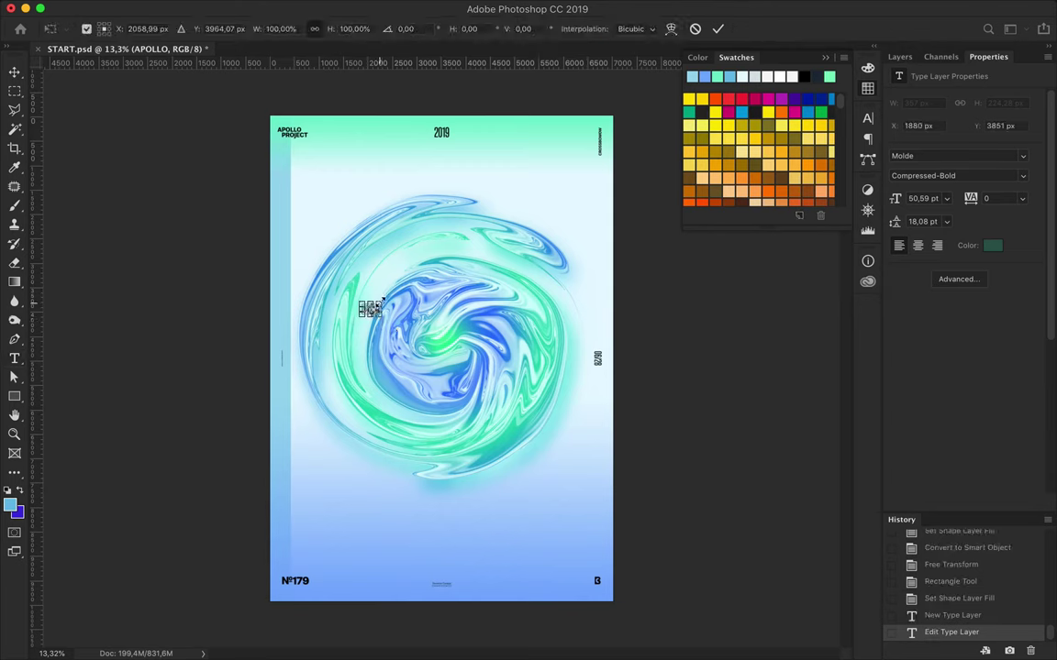
drag(379, 304, 530, 199)
drag(479, 251, 486, 211)
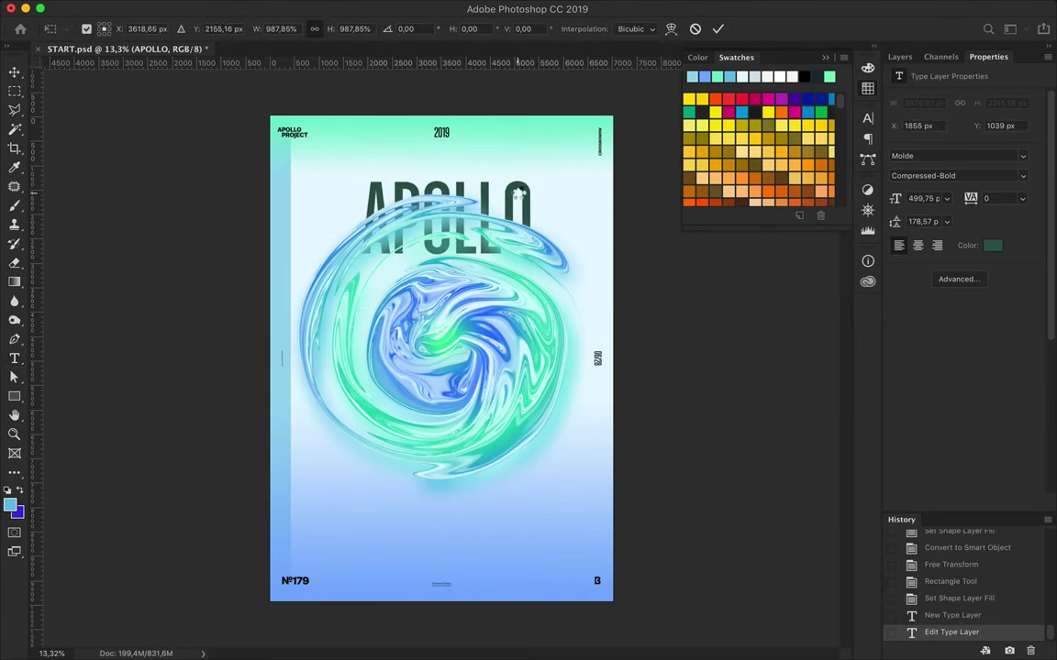
key(Return)
Alt-drag a copy of APOLLO below the swirl and retype it as 365°.
key(v)
mouse_move(487, 298)
mouse_down()
mouse_move(486, 420)
mouse_move(390, 490)
mouse_up()
double_click(388, 496)
text(65)
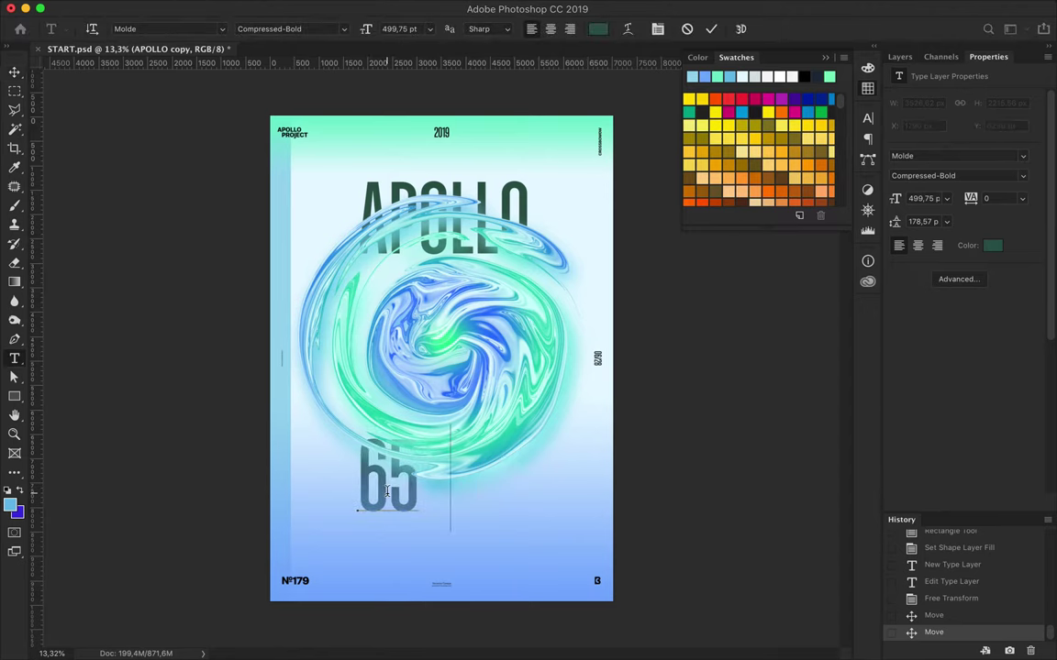
text(3)
key(ctrl+Return)
key(v)
drag(379, 377, 435, 376)
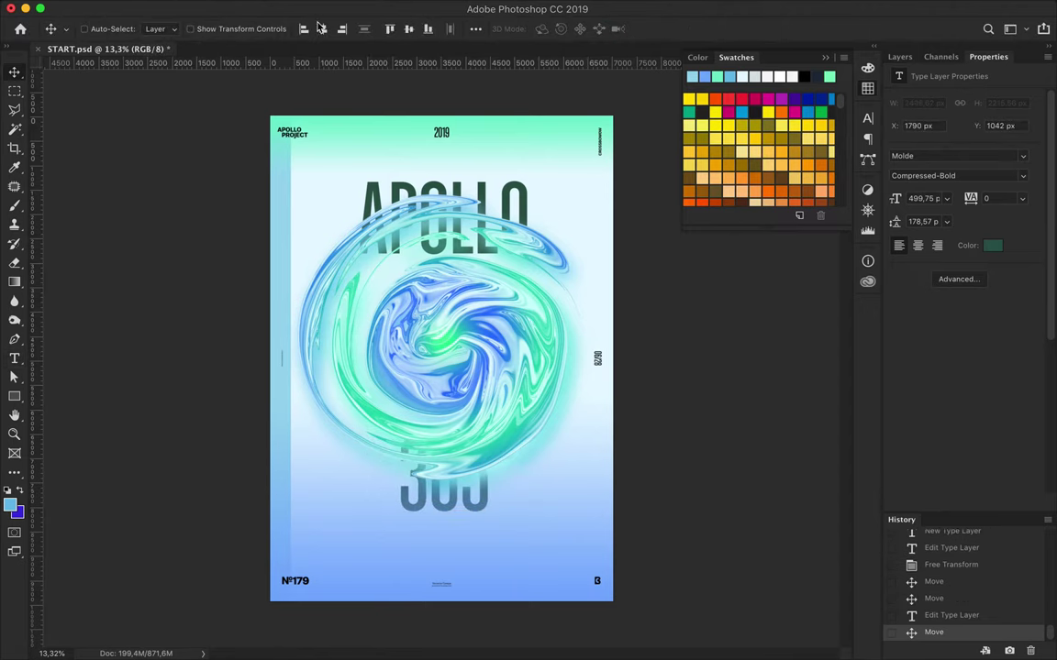
Centre the 365° text horizontally on the canvas, nudging it slightly right.
click(475, 29)
click(430, 68)
click(430, 68)
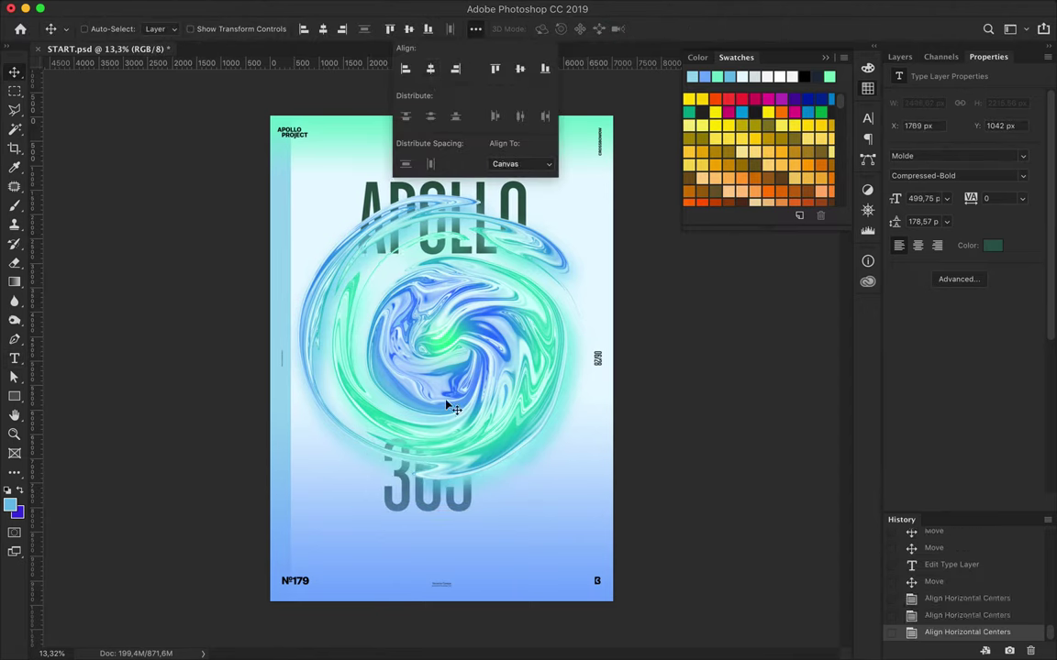
key(F7)
key(Right)
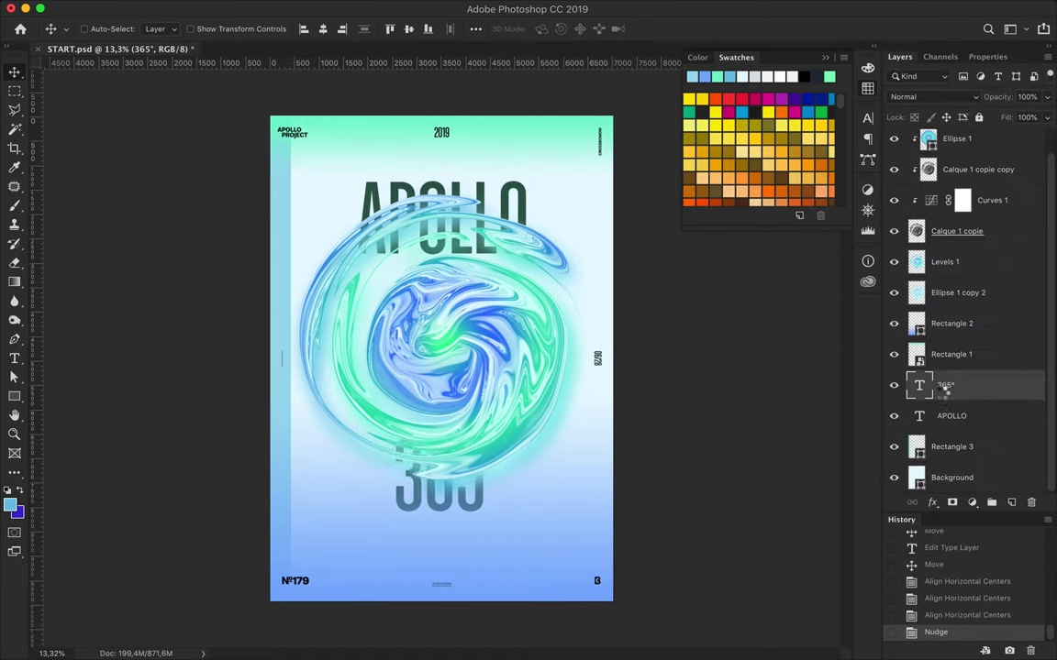
Raise a rasterized APOLLO copy above the swirl, keeping only the lassoed overlap.
ctrl+click(458, 174)
key(ctrl+shift+bracketright)
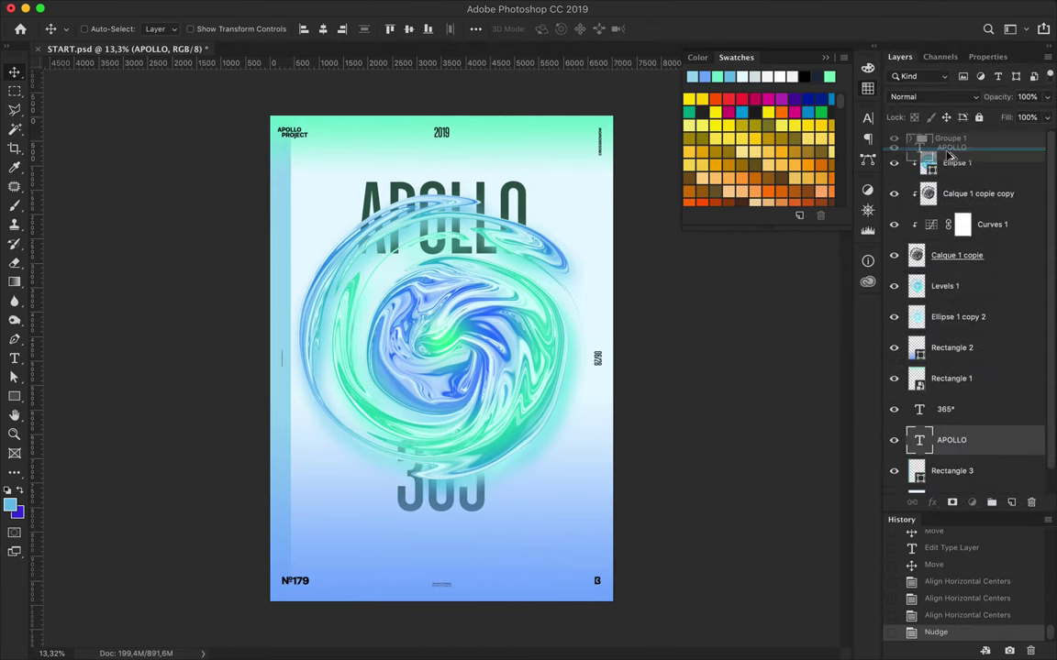
right_click(917, 163)
click(780, 394)
key(l)
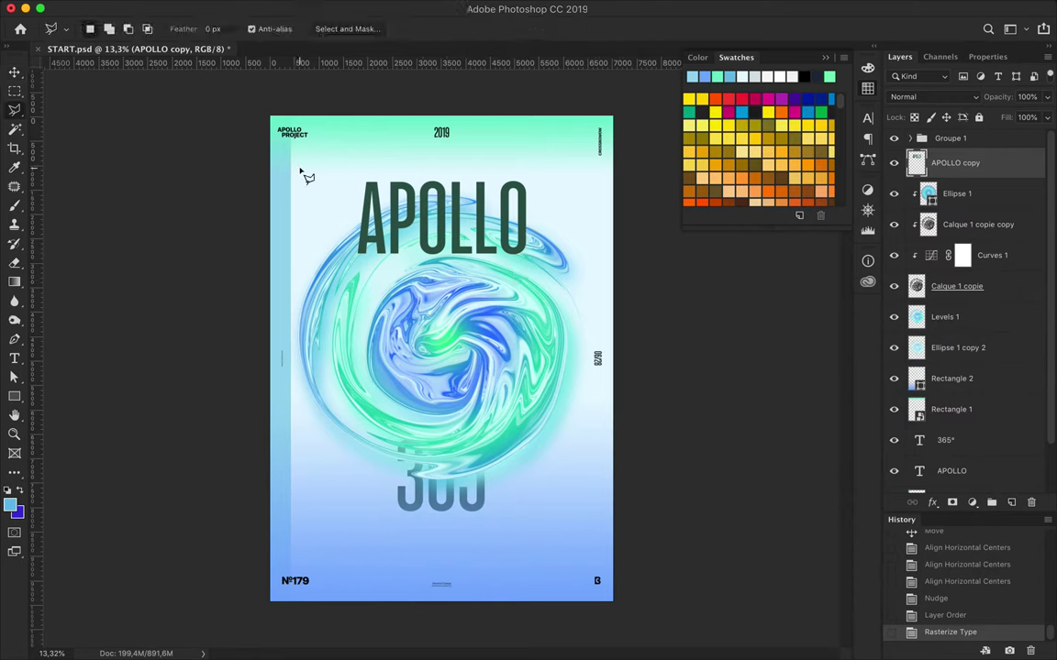
click(356, 297)
key(ctrl+shift+i)
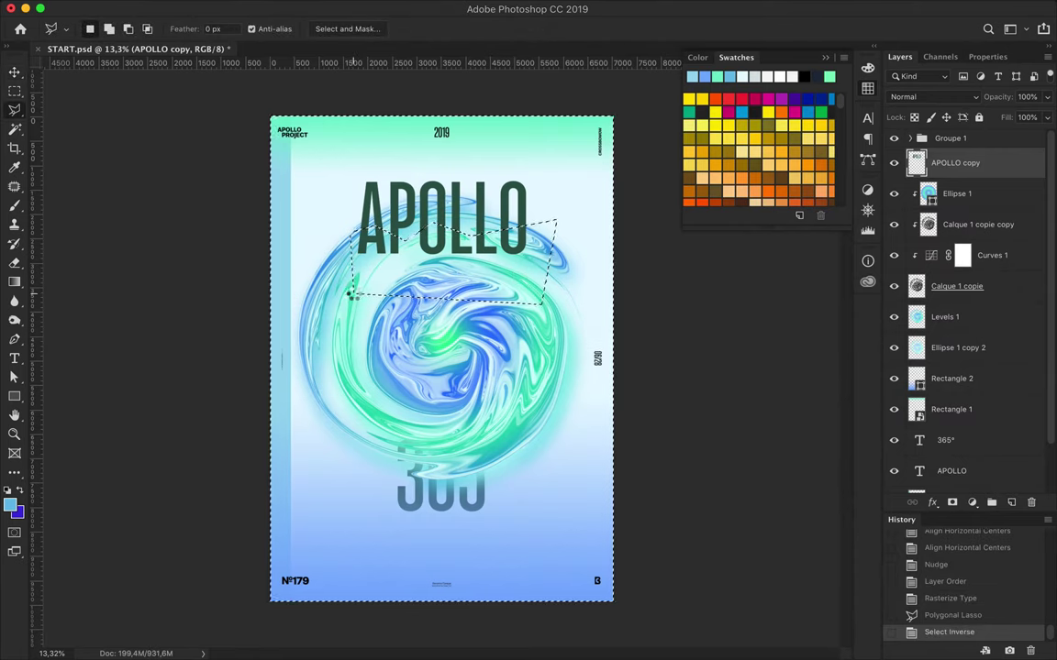
key(Delete)
key(ctrl+d)
Rasterize and trim a raised 365° copy, then delete the leftover text copies.
drag(954, 440, 954, 184)
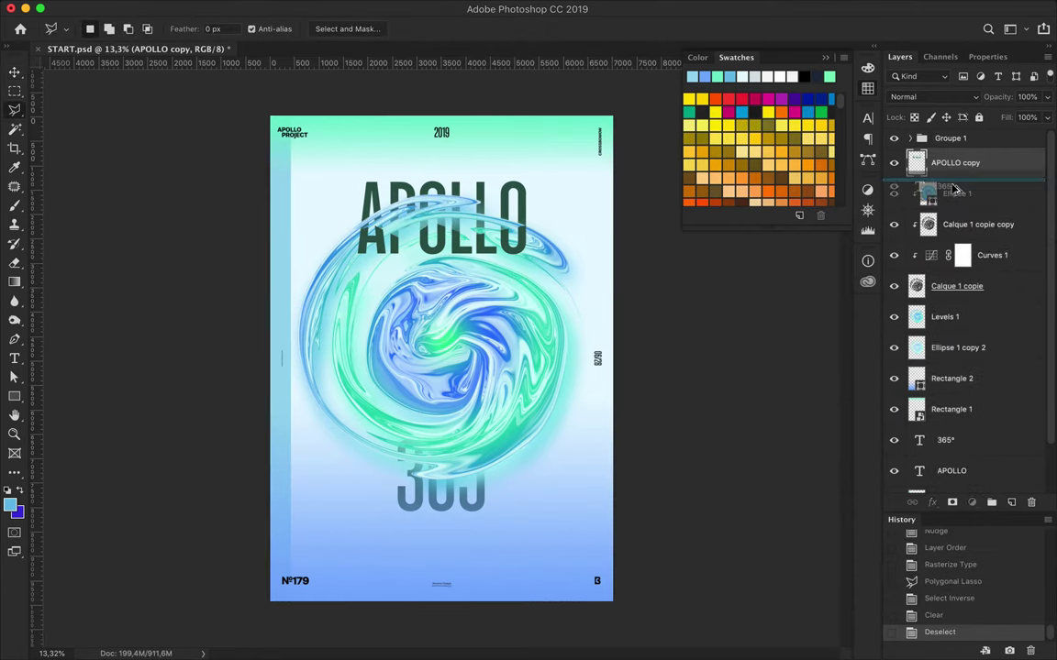
right_click(954, 193)
key(Escape)
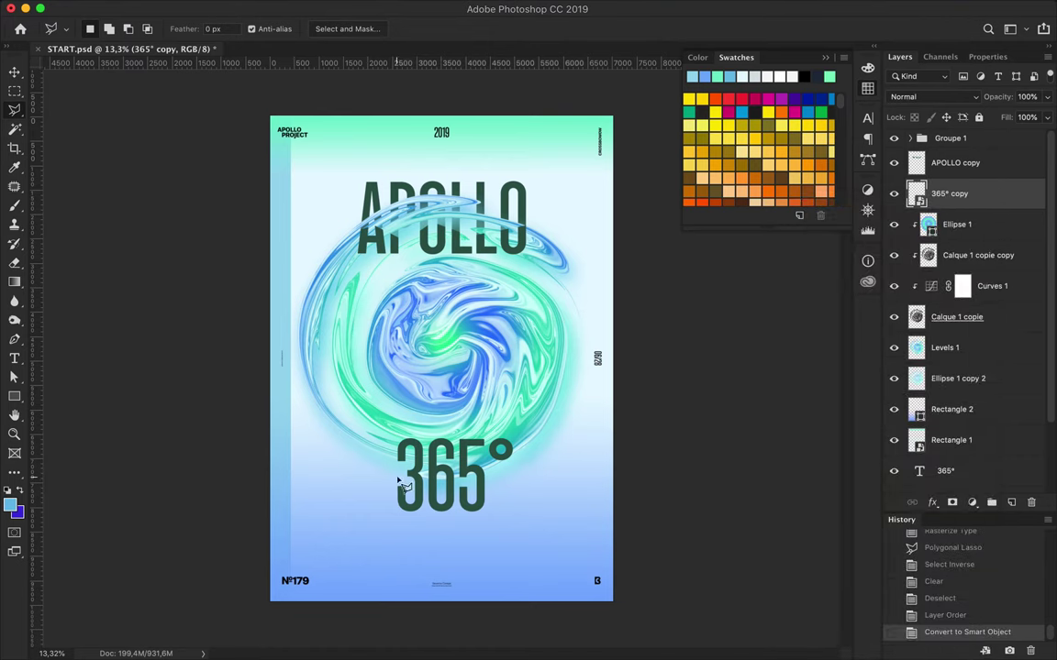
click(381, 464)
key(ctrl+shift+i)
key(Delete)
click(632, 226)
right_click(949, 194)
click(862, 273)
key(Delete)
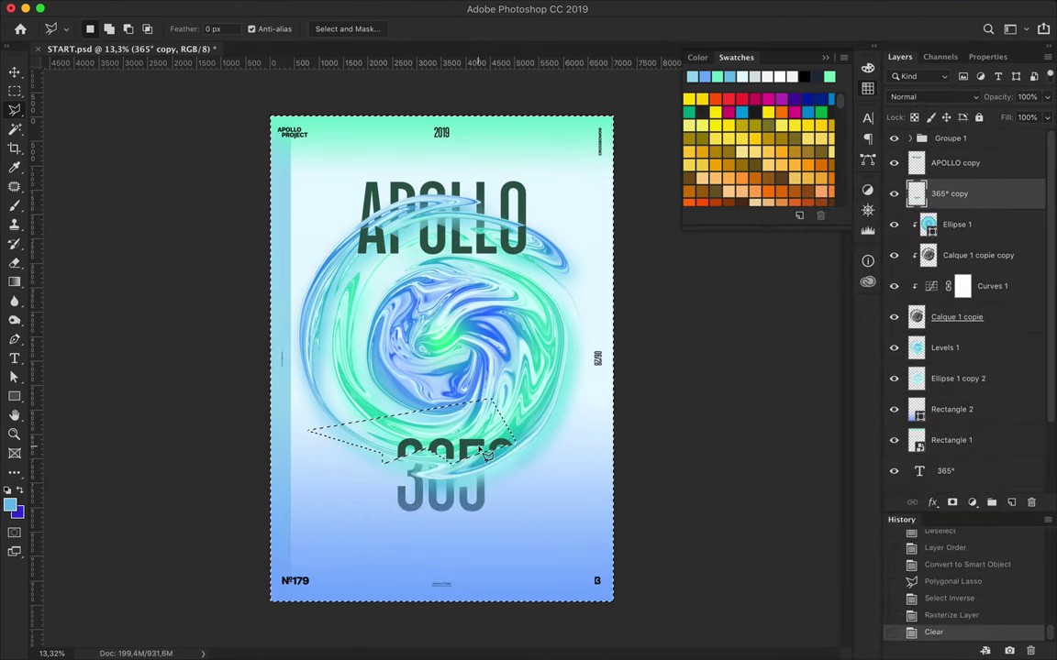
key(ctrl+d)
key(v)
key(Delete)
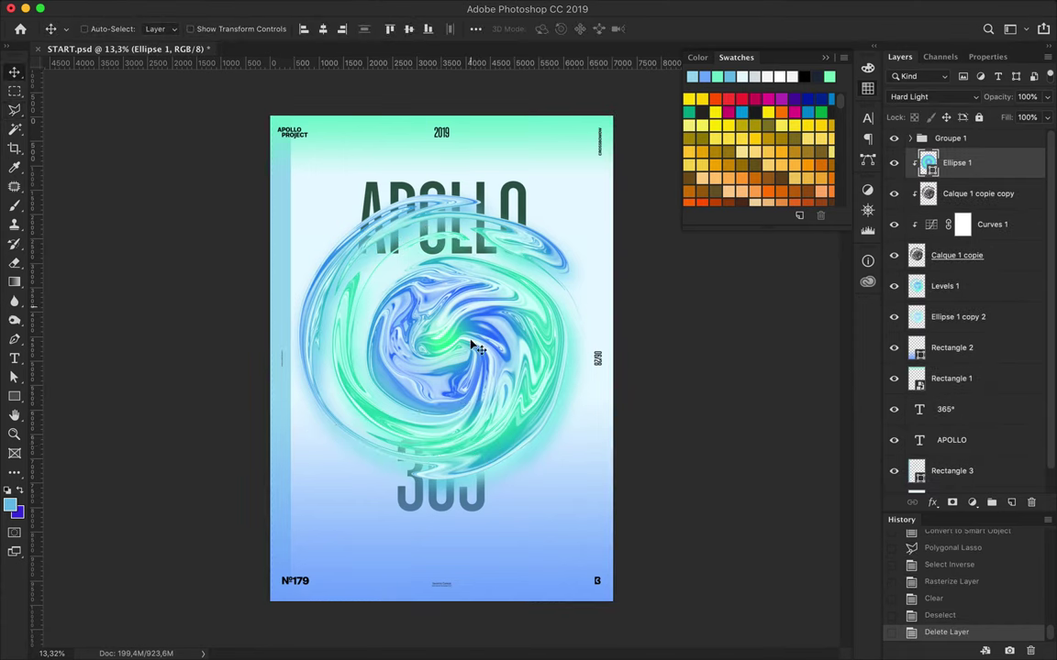
Draw the first small light-blue bubbles near the right edge and title, removing a misplaced one.
key(u)
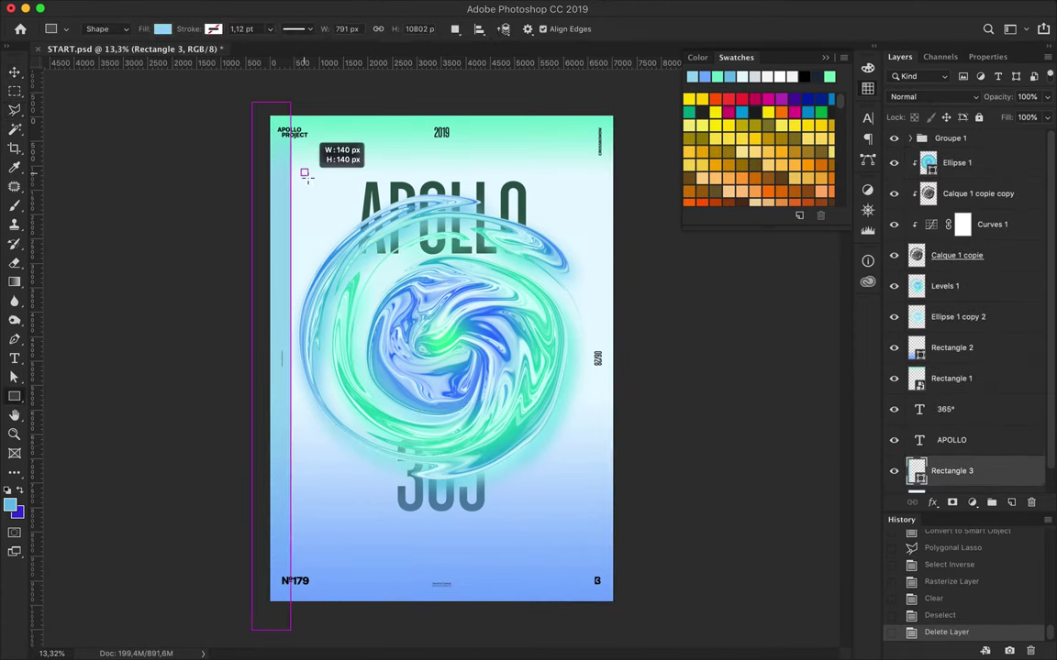
key(Delete)
key(shift+u)
drag(584, 441, 602, 460)
key(v)
key(a)
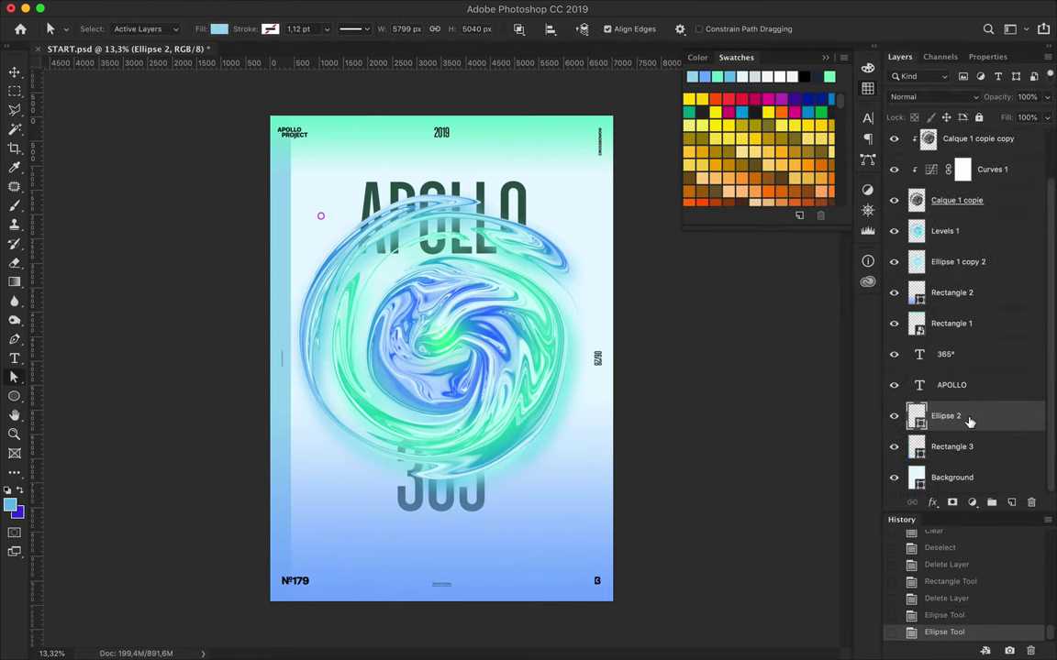
key(Delete)
key(u)
drag(582, 282, 598, 301)
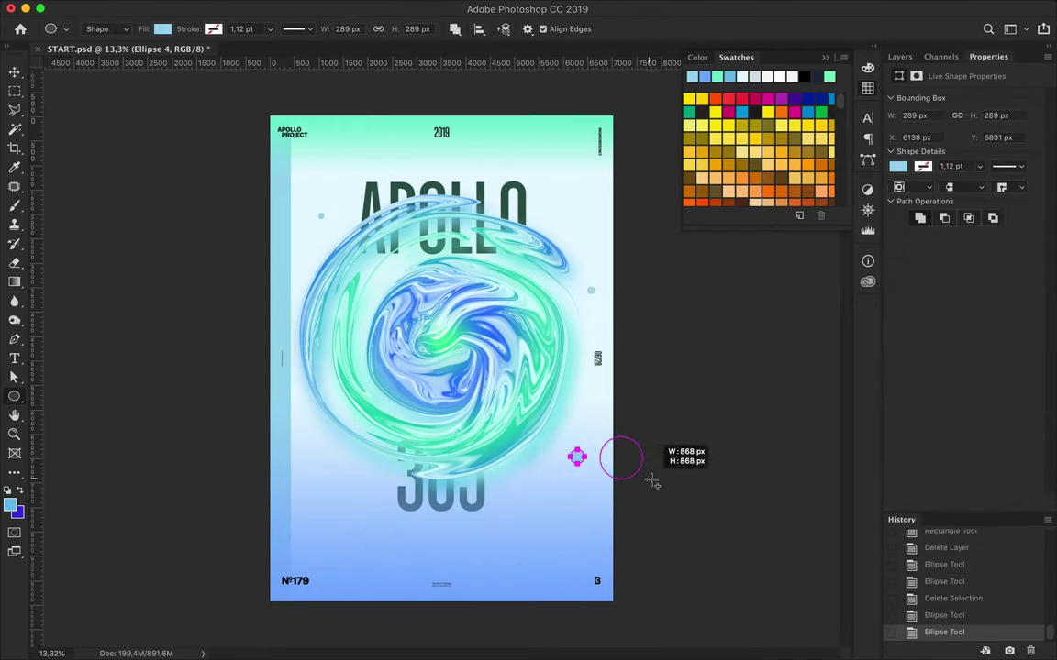
drag(643, 476, 644, 477)
drag(592, 428, 583, 404)
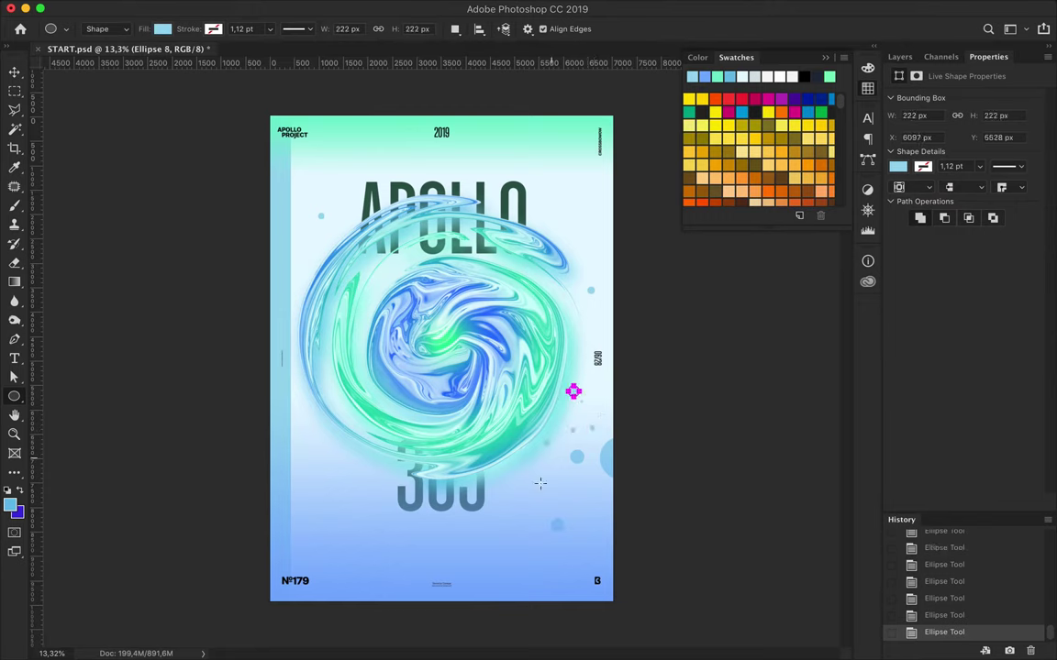
Add bubbles above the swirl and left of APOLLO, deleting an unwanted circle.
drag(341, 241, 340, 240)
drag(313, 168, 315, 171)
scroll(311, 236, up, 3)
drag(273, 251, 277, 255)
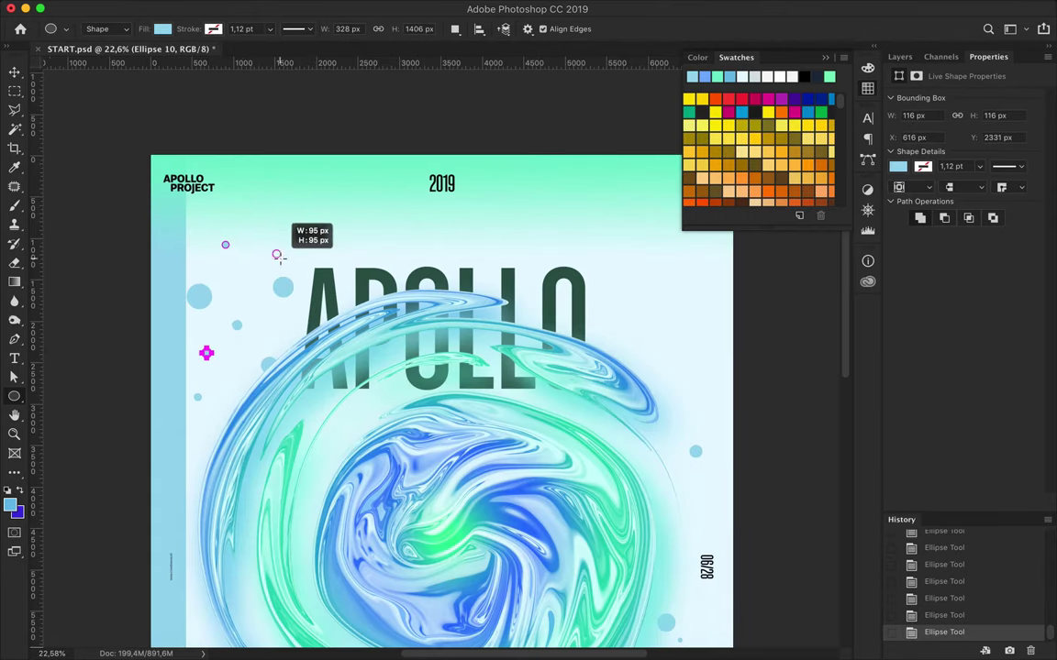
mouse_move(194, 313)
mouse_down()
mouse_move(213, 338)
mouse_move(229, 326)
mouse_up()
drag(225, 321, 263, 346)
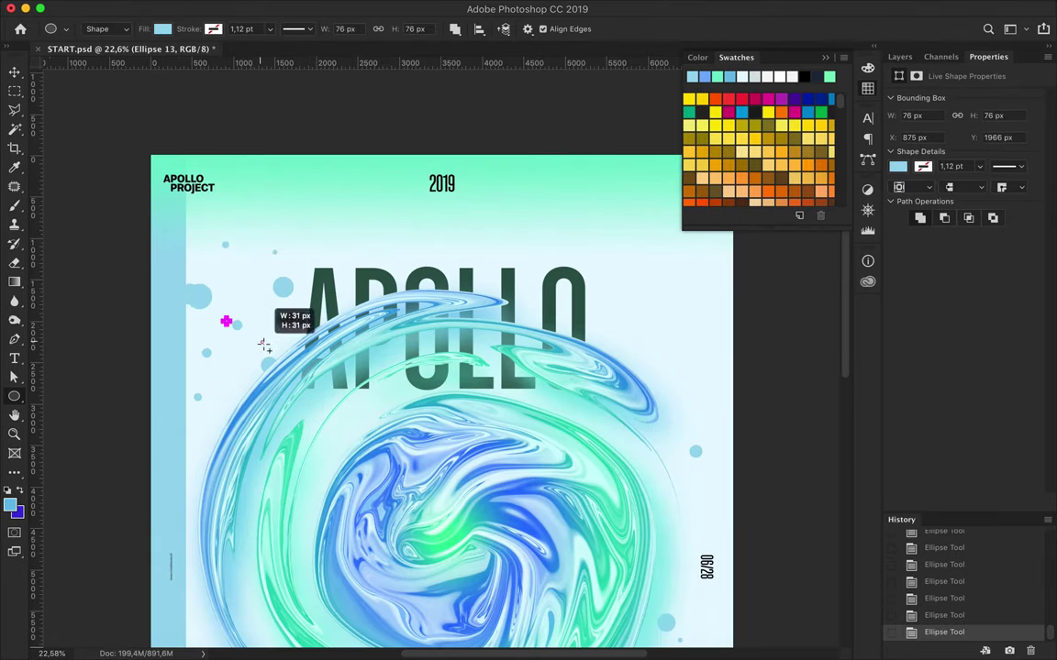
key(v)
key(Delete)
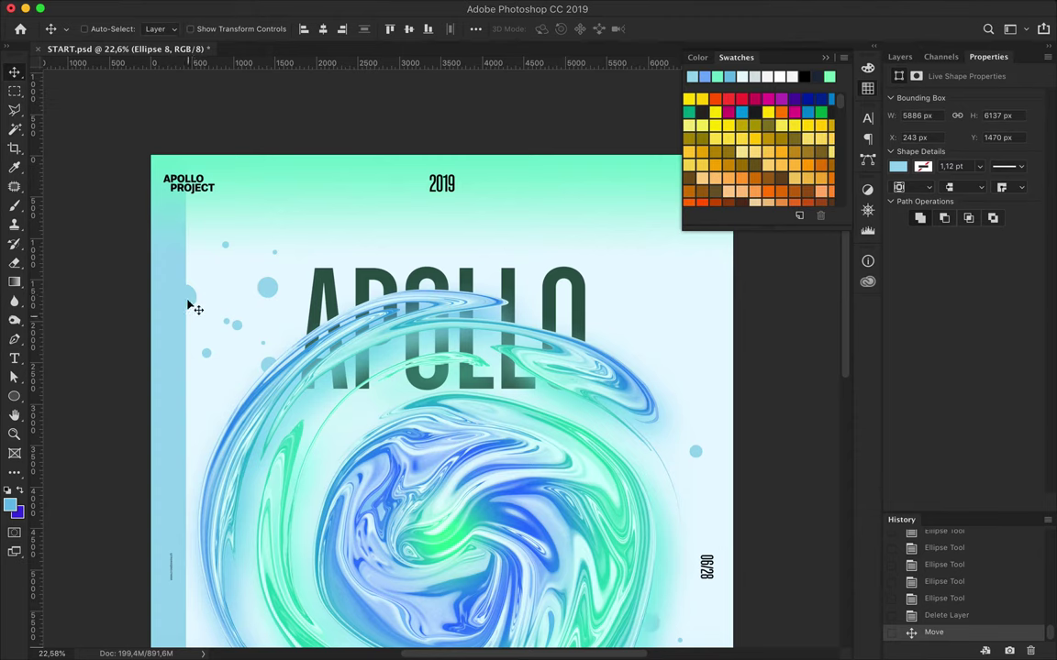
key(u)
Add more tiny bubbles at the lower right and top left of the poster.
drag(234, 292, 252, 310)
scroll(272, 342, down, 5)
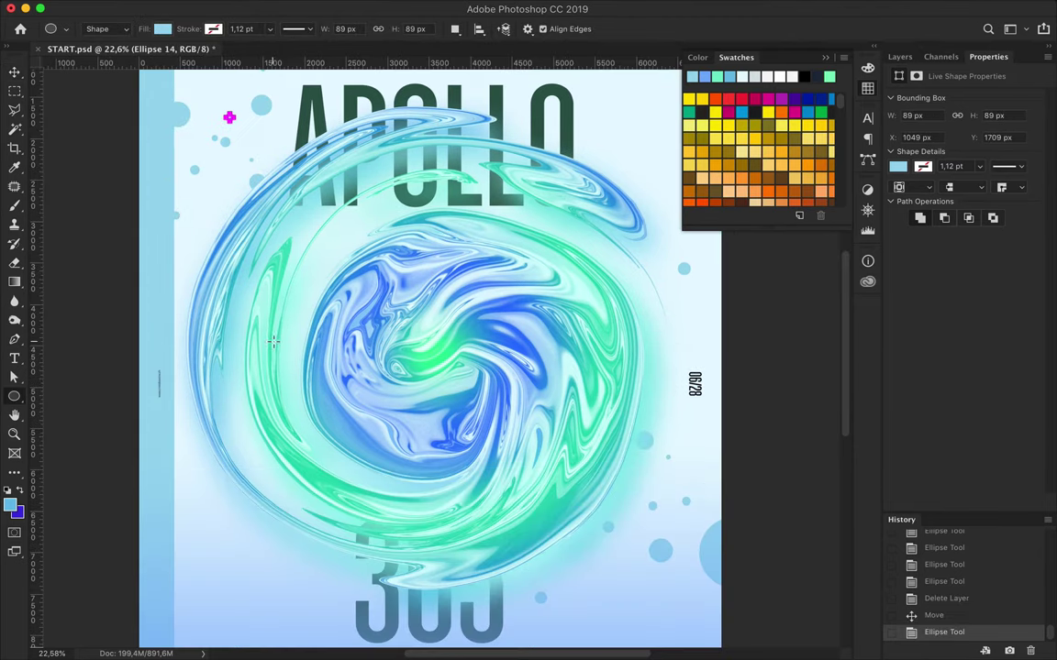
drag(640, 493, 646, 499)
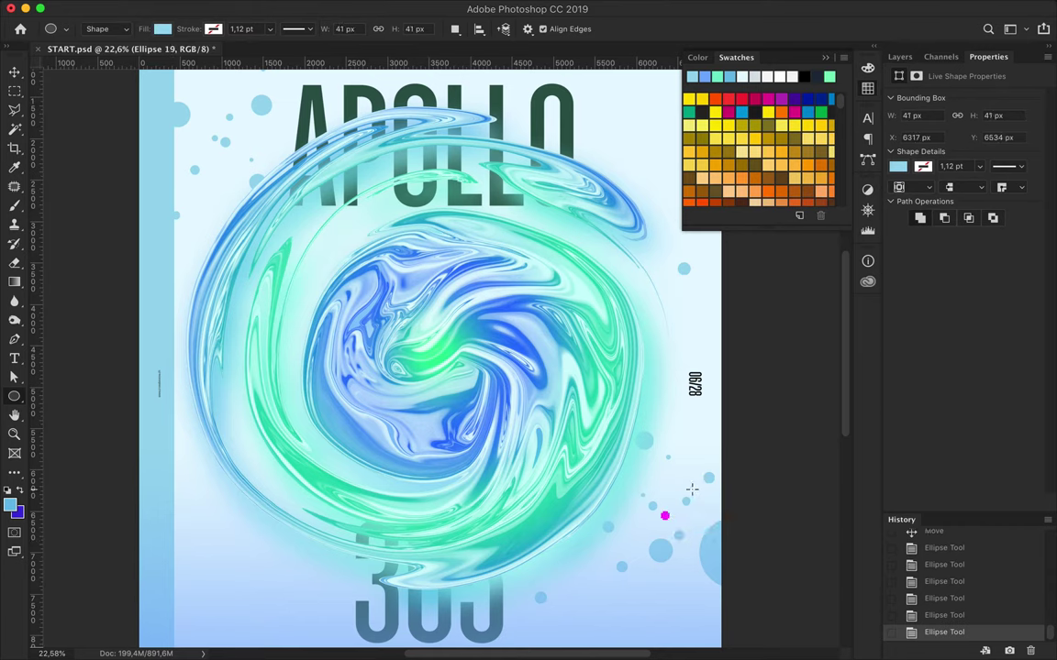
drag(204, 92, 211, 99)
drag(197, 178, 201, 181)
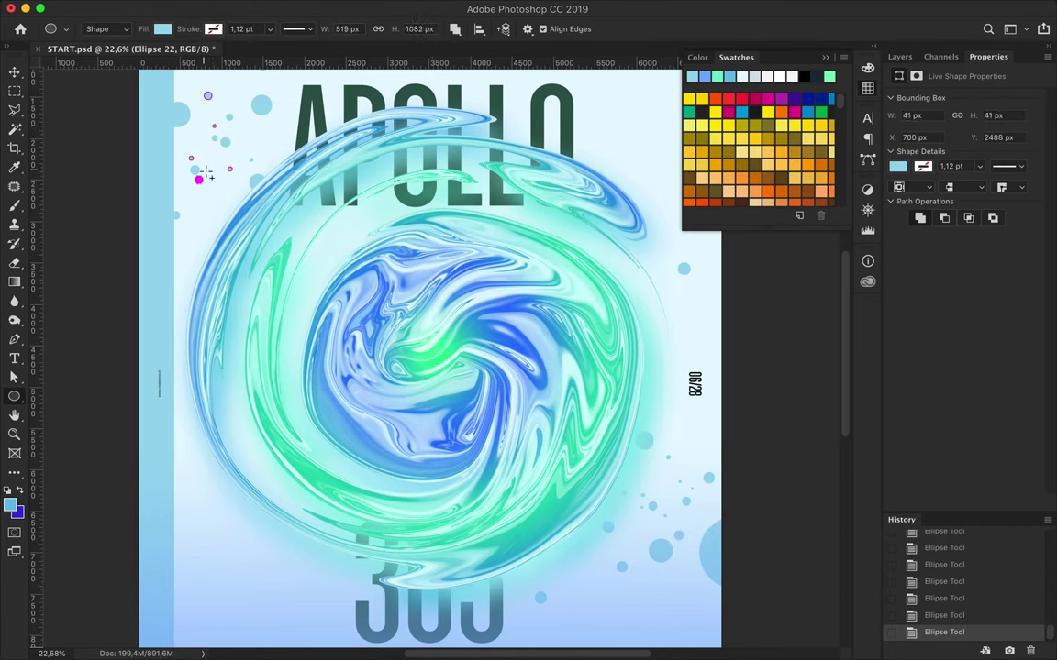
scroll(212, 216, down, 2)
key(v)
scroll(622, 287, down, 1)
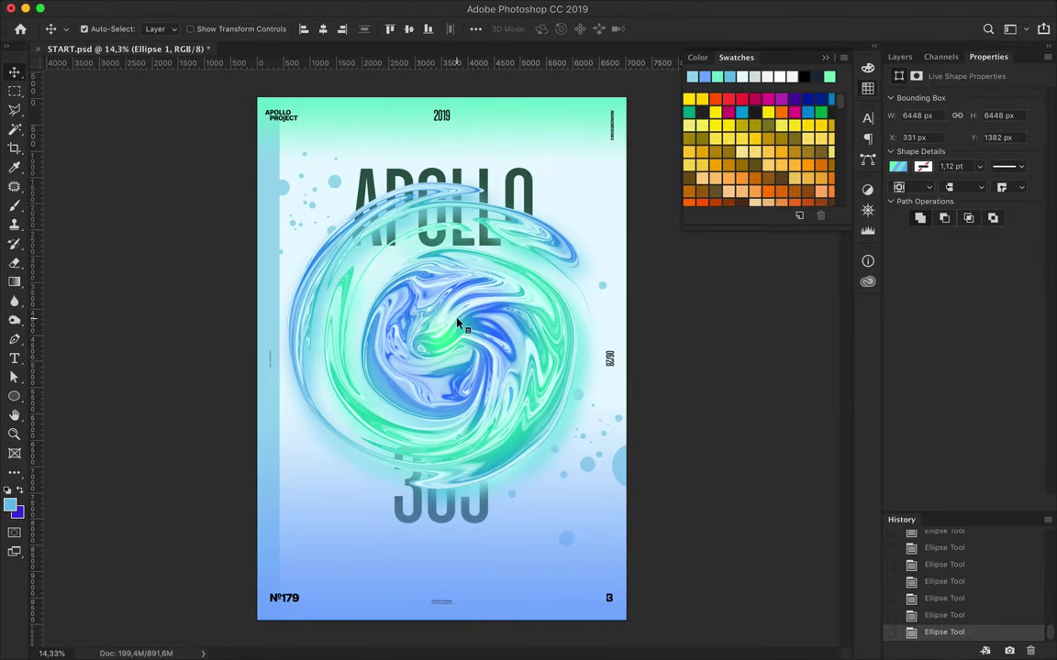
Recolour the poster's small text layers dark green, sampled from APOLLO.
key(F7)
click(963, 278)
scroll(963, 230, up, 2)
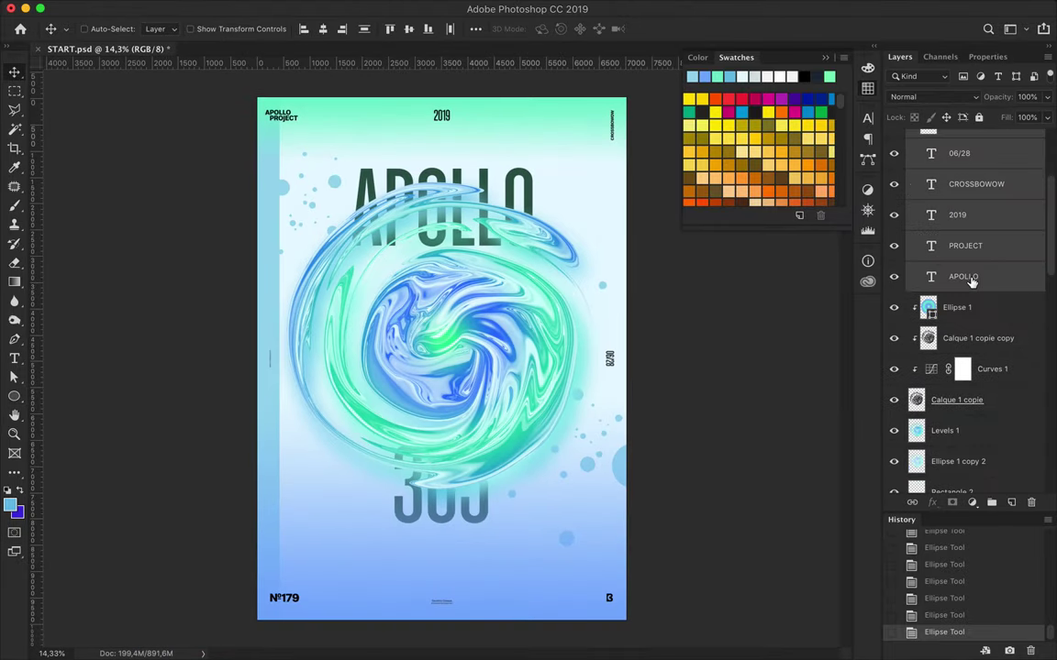
shift+click(984, 162)
key(t)
click(596, 31)
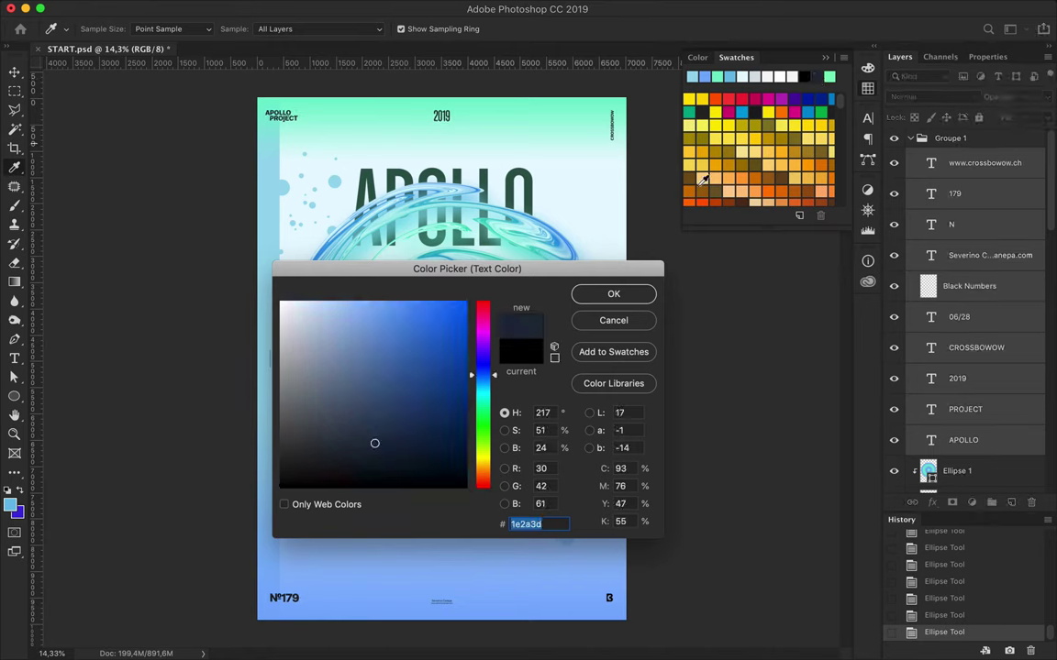
click(524, 172)
click(639, 293)
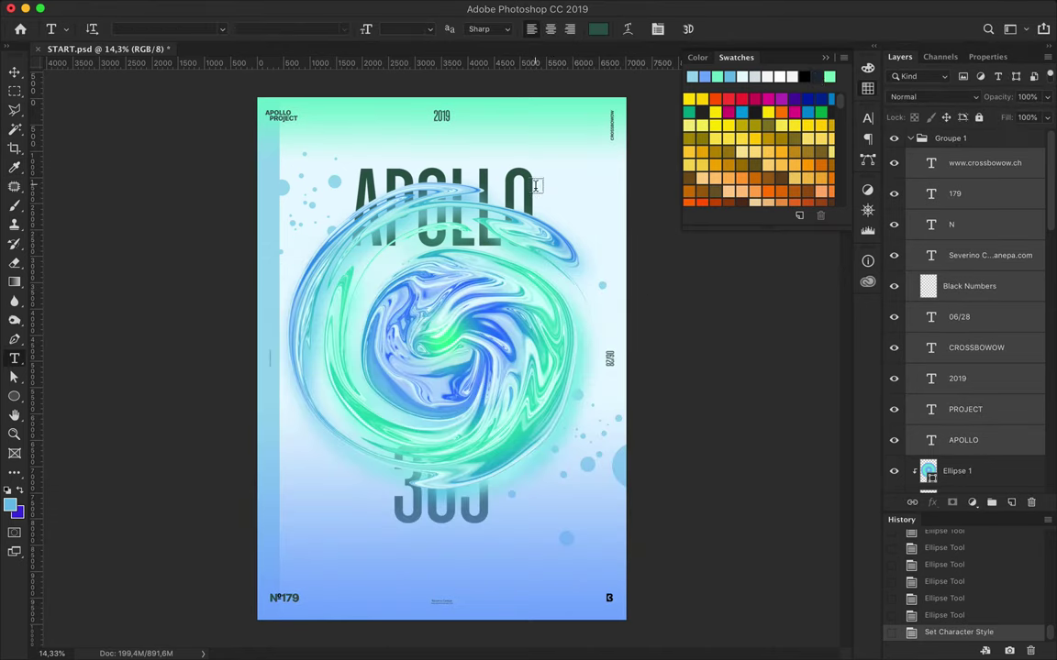
Group the bubble layers and brush the Black Numbers dark green.
key(i)
scroll(991, 351, down, 5)
scroll(991, 351, down, 5)
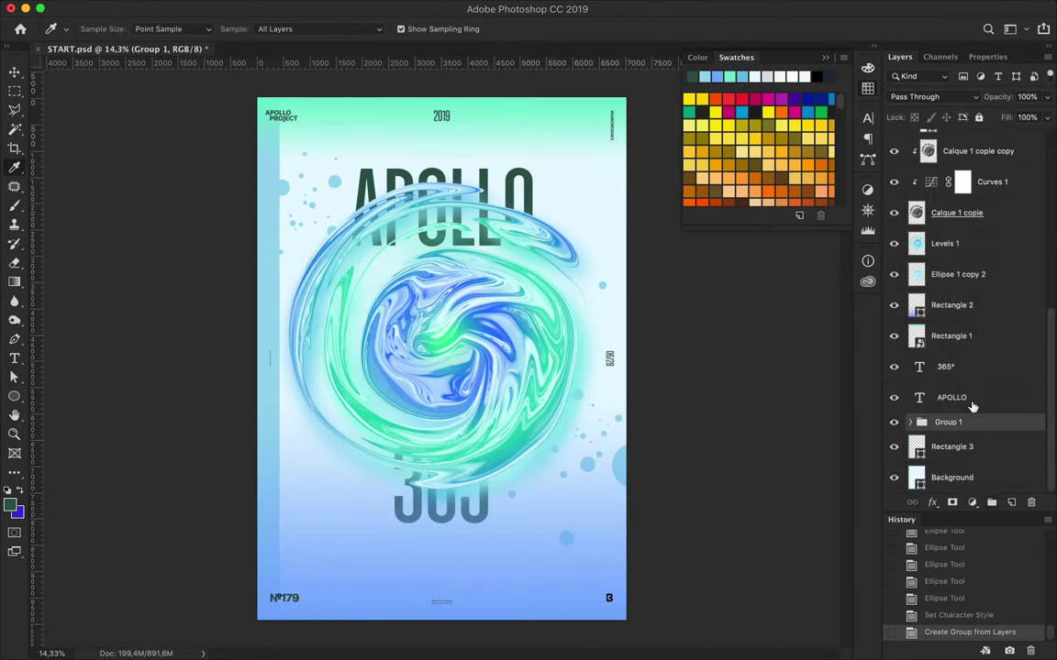
key(b)
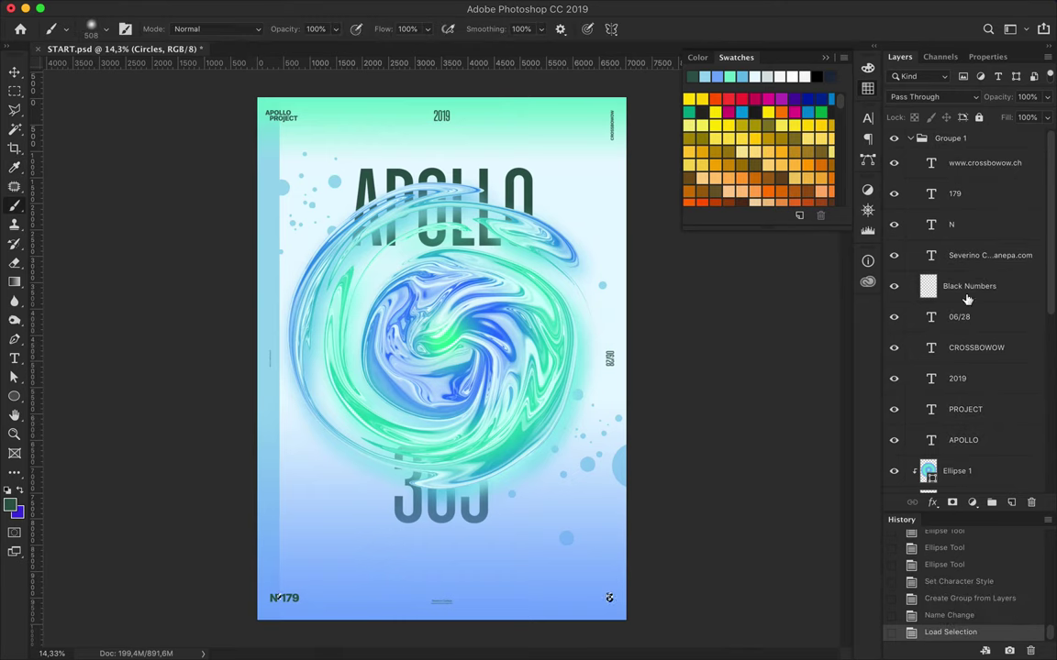
click(969, 285)
click(609, 598)
key(v)
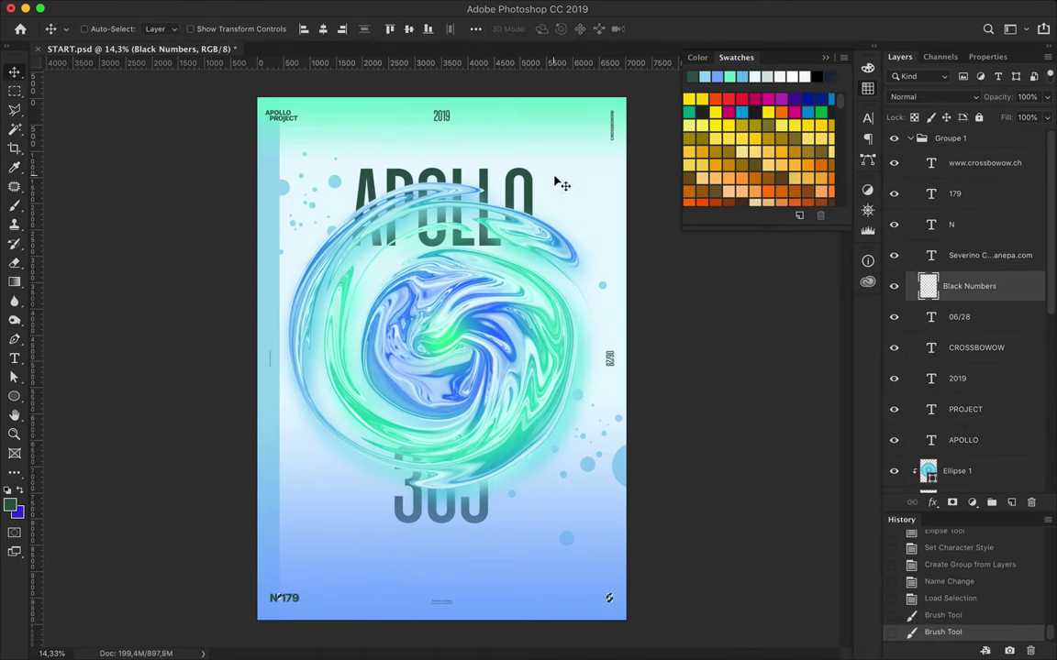
Delete a stray circle layer and draw the first thin vertical dash bar.
click(972, 160)
key(u)
key(Delete)
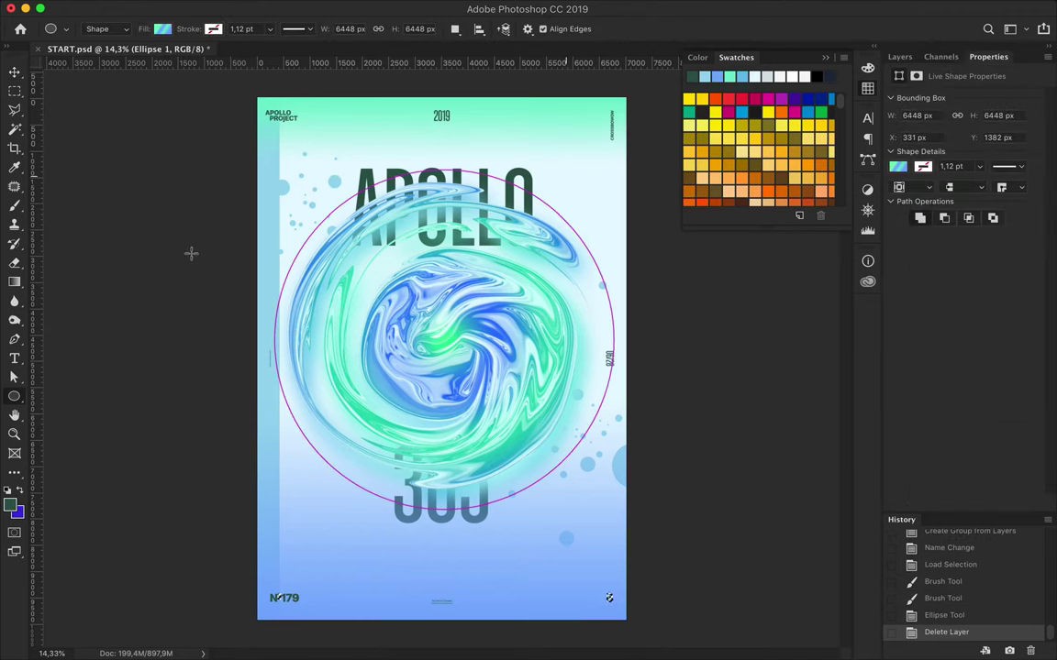
click(162, 29)
click(116, 104)
key(Return)
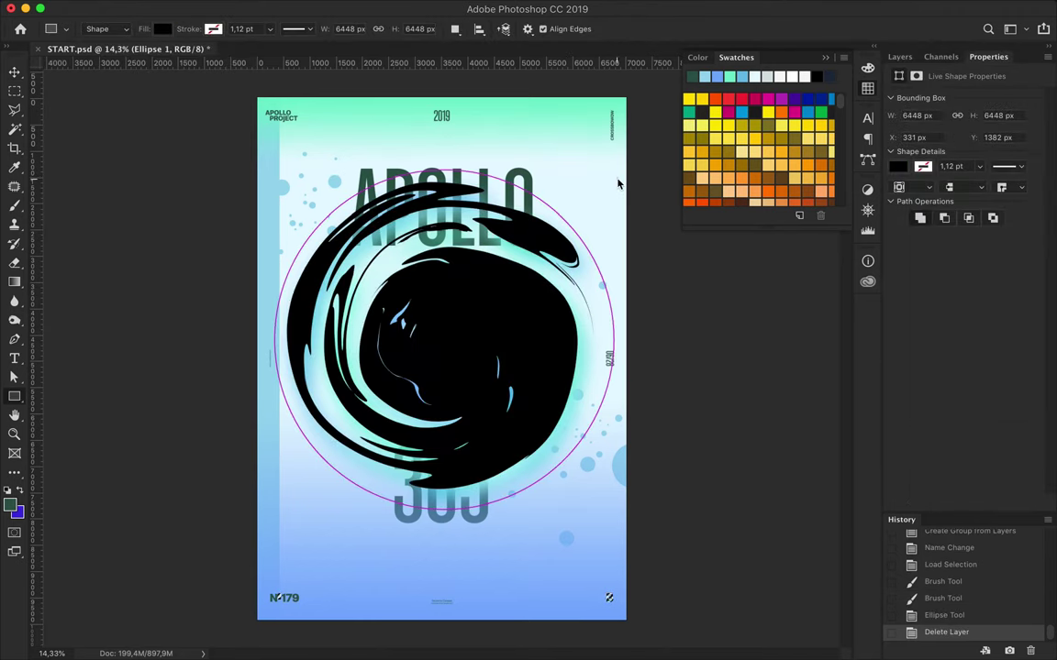
key(ctrl+z)
click(162, 28)
mouse_move(566, 169)
mouse_down()
mouse_move(572, 151)
mouse_move(246, 110)
mouse_move(236, 365)
mouse_up()
Fill the bar dark green and Alt-drag a copy into the lower right.
click(116, 104)
key(v)
scroll(587, 169, up, 3)
scroll(264, 401, down, 3)
mouse_move(425, 418)
mouse_down()
mouse_move(593, 569)
mouse_move(352, 479)
mouse_up()
Group all bar layers with Ctrl+G, name the group Rectangles, and keep Circles above it.
click(900, 56)
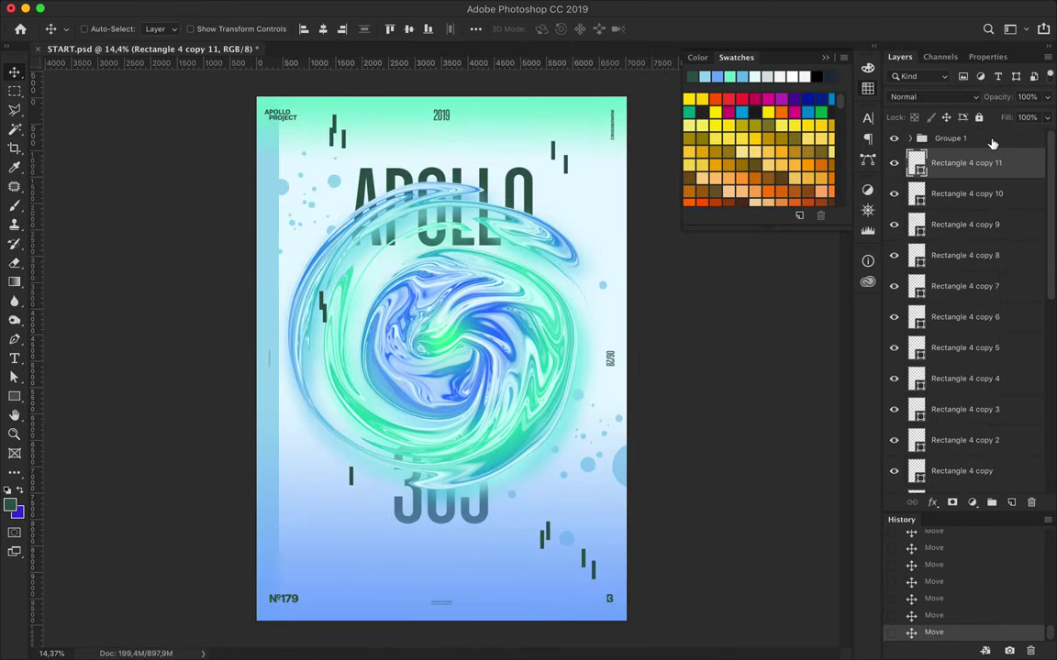
scroll(954, 275, down, 3)
shift+click(908, 370)
key(ctrl+g)
drag(950, 463, 945, 474)
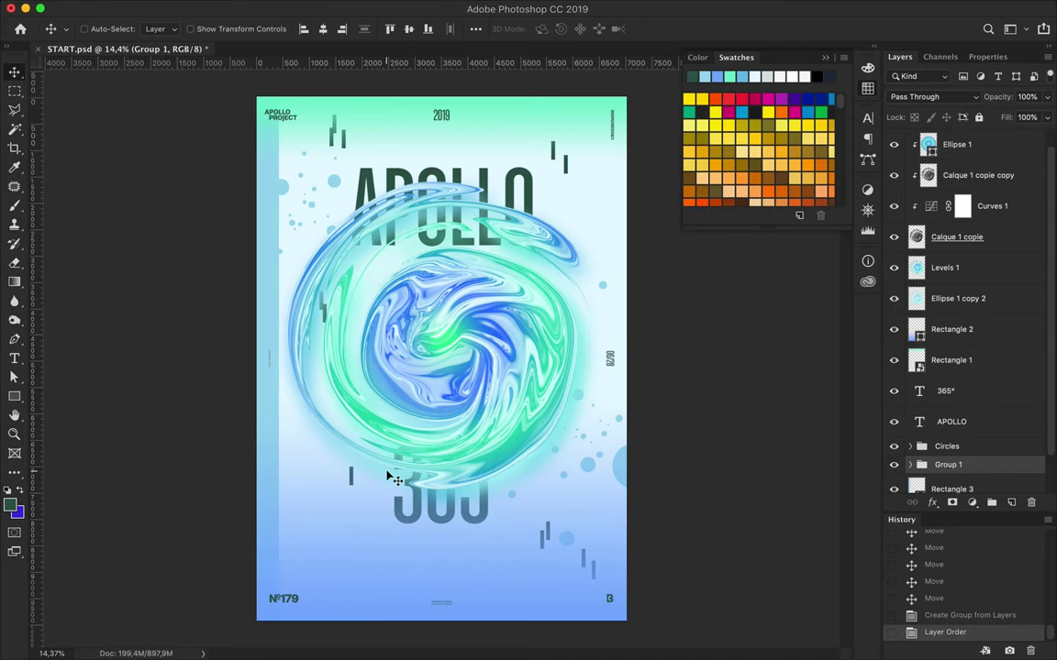
key(u)
scroll(954, 367, down, 1)
double_click(949, 422)
text(Rectangles)
key(Return)
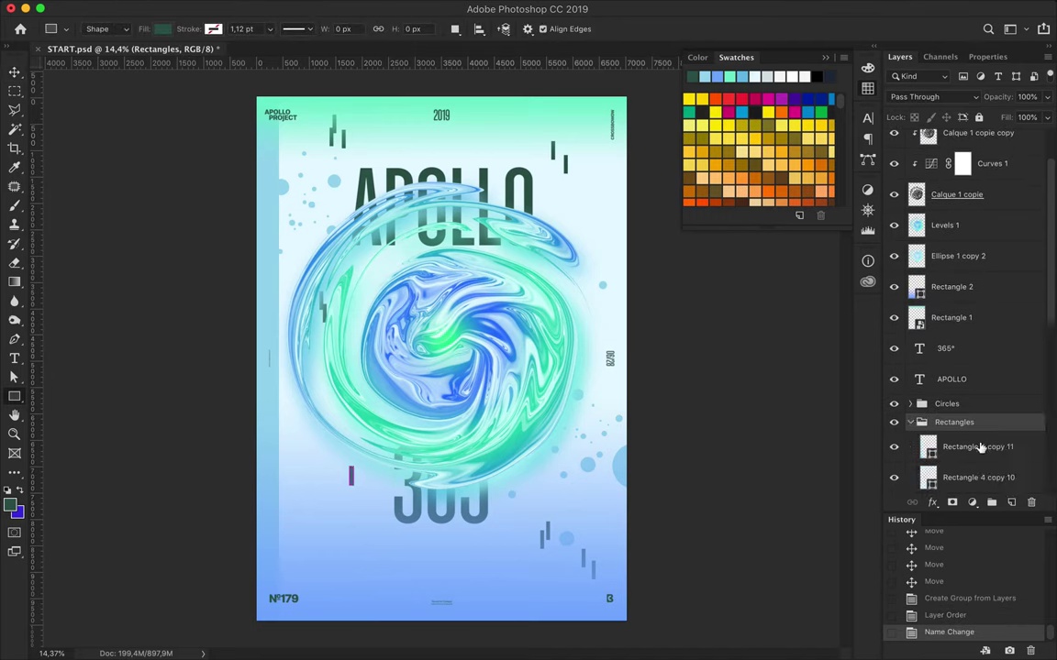
Duplicate more dash bars along the lower poster and its edges.
click(979, 447)
key(v)
mouse_move(353, 479)
mouse_down()
mouse_move(353, 464)
mouse_move(321, 557)
mouse_move(352, 578)
mouse_move(376, 617)
mouse_move(461, 569)
mouse_move(522, 617)
mouse_move(546, 570)
mouse_move(608, 507)
mouse_up()
mouse_move(295, 495)
mouse_down()
mouse_move(280, 503)
mouse_move(294, 546)
mouse_move(518, 103)
mouse_move(542, 107)
mouse_move(593, 147)
mouse_move(503, 564)
mouse_move(348, 562)
mouse_move(366, 585)
mouse_move(451, 588)
mouse_up()
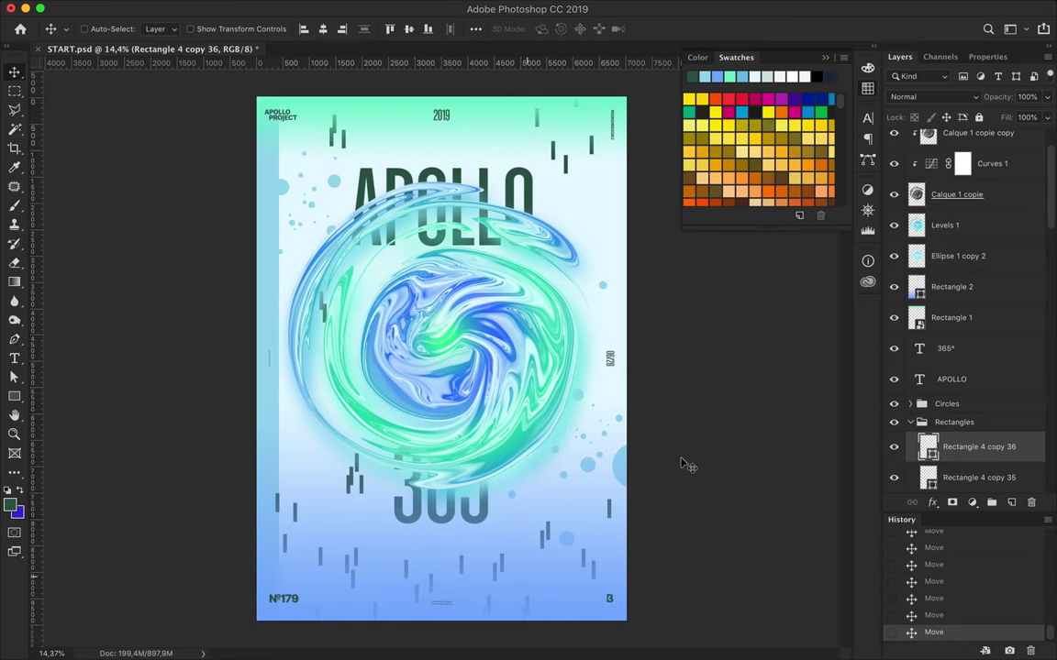
scroll(963, 303, up, 2)
Select all the swirl layers together.
click(959, 316)
shift+click(957, 162)
click(475, 28)
Test left alignment on the swirl, undo it, and re-centre the swirl.
click(404, 68)
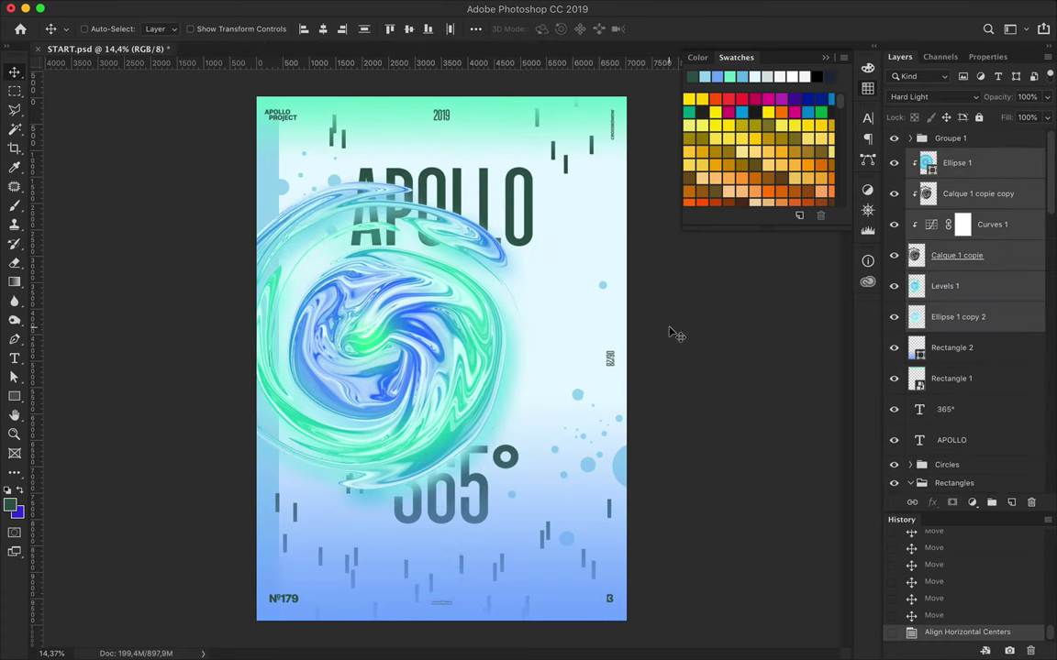
key(ctrl+z)
drag(472, 342, 506, 342)
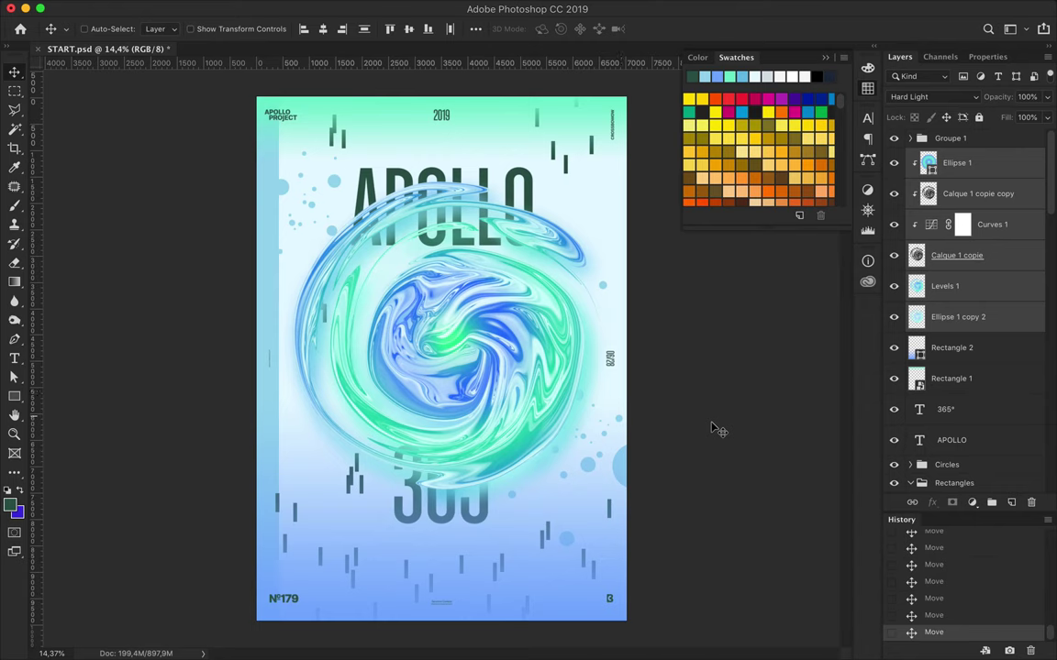
Duplicate a few more bars beside the 365° text and save the poster.
scroll(1000, 351, down, 5)
click(971, 202)
mouse_move(474, 539)
mouse_down()
mouse_move(455, 547)
mouse_move(396, 533)
mouse_move(521, 509)
mouse_move(522, 521)
mouse_up()
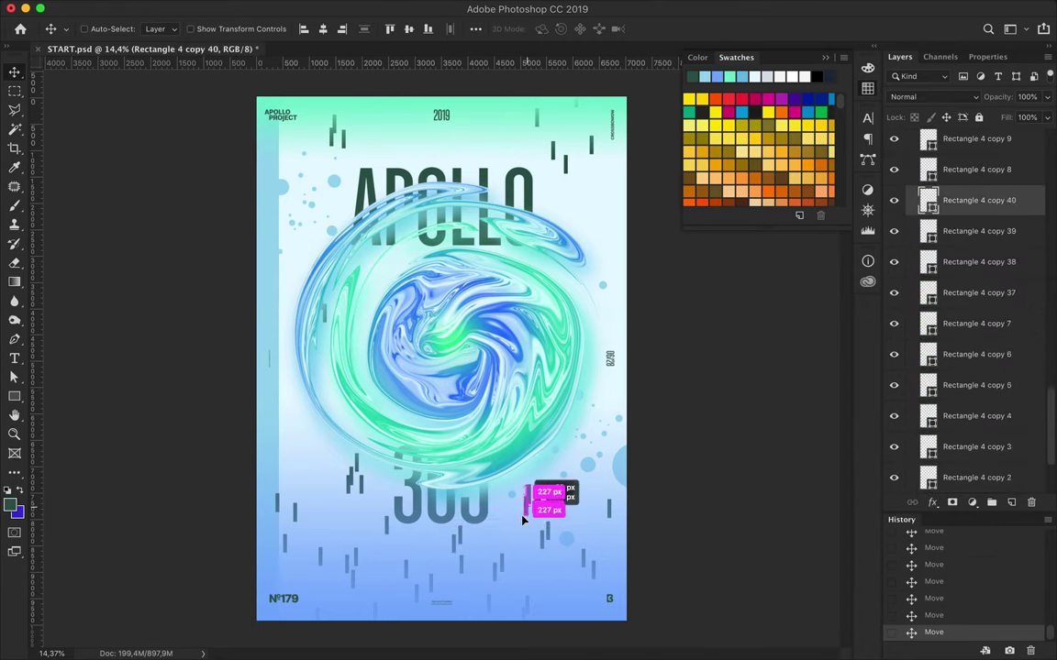
click(363, 494)
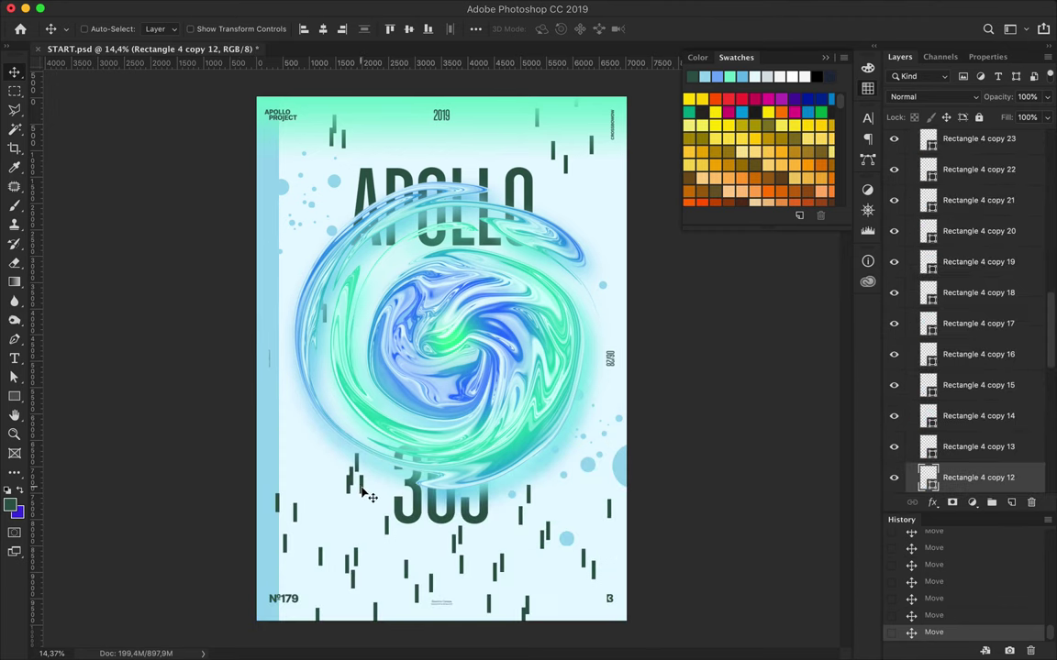
click(330, 561)
click(498, 566)
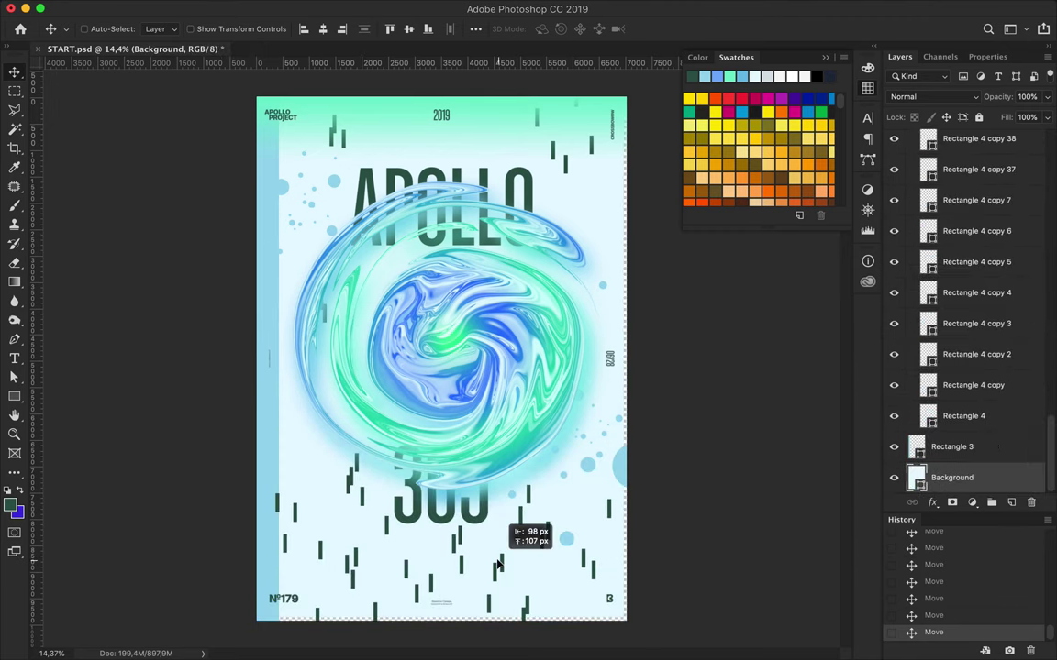
click(497, 563)
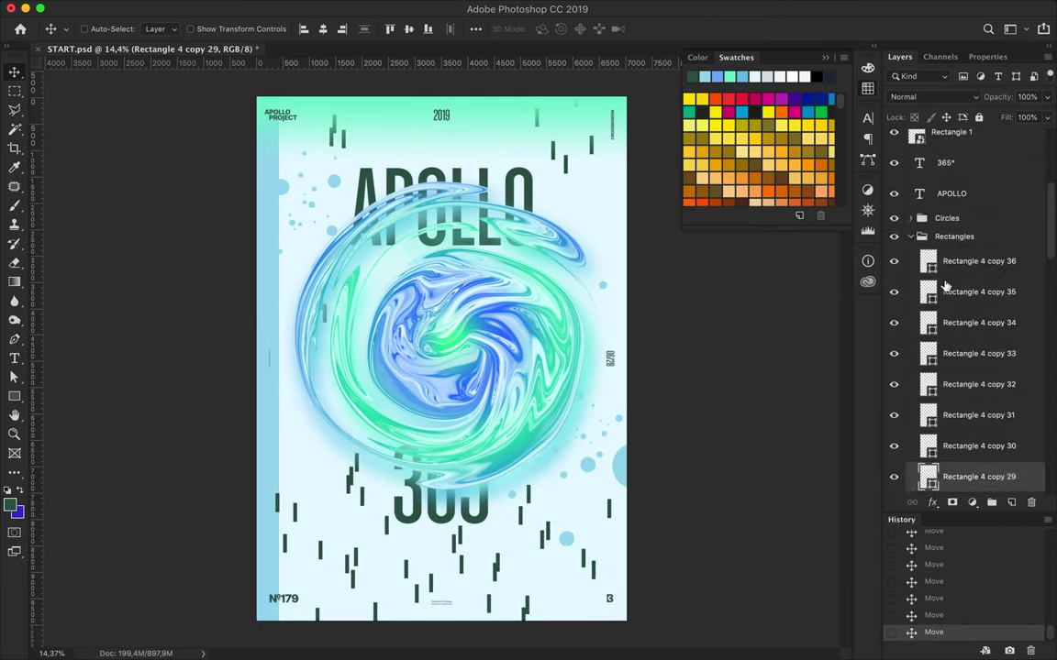
key(ctrl+s)
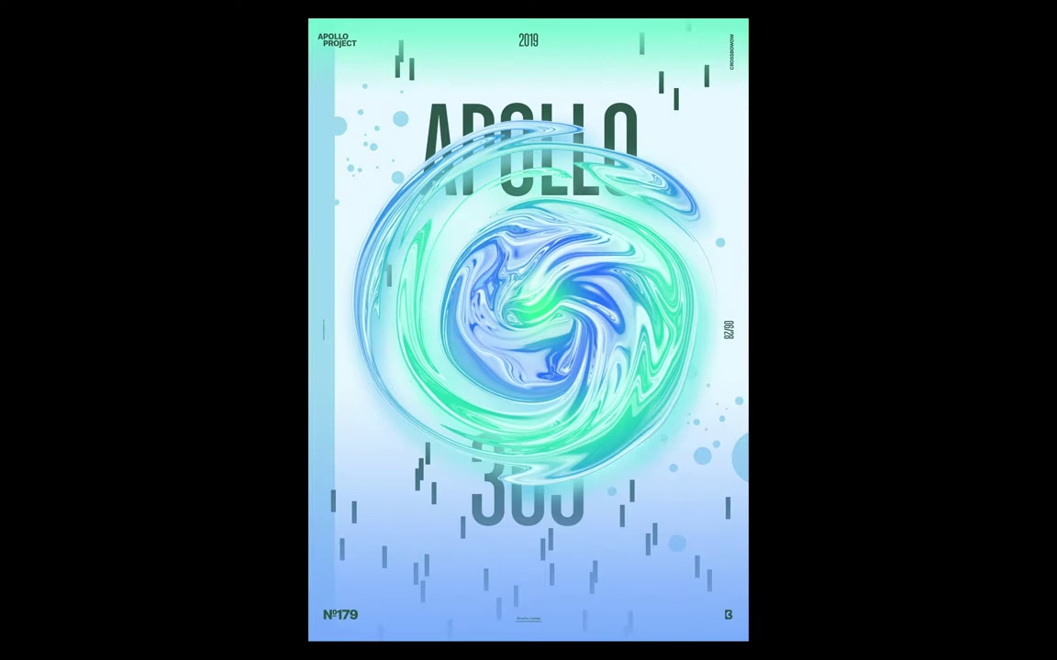